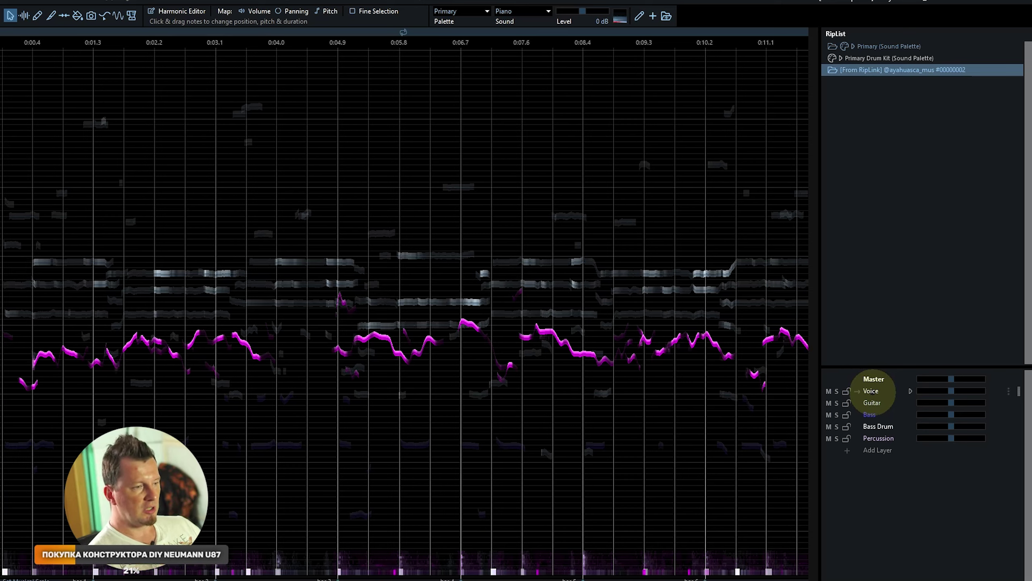
- Audition the Voice, Guitar, Bass, Bass Drum and Percussion layers one at a time in solo
{"action": "left_click", "coordinate": [855, 390]}
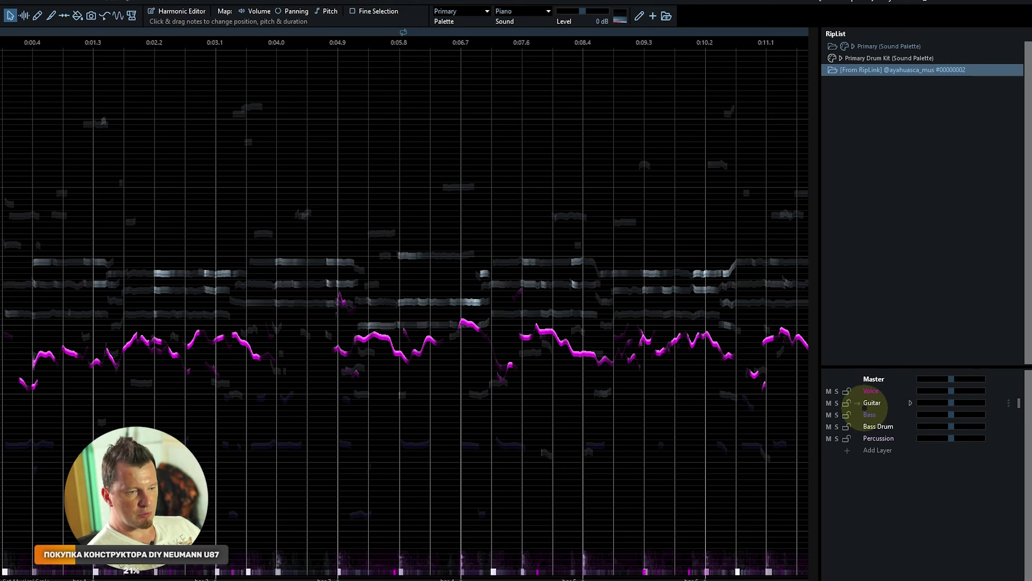
{"action": "left_click", "coordinate": [837, 391]}
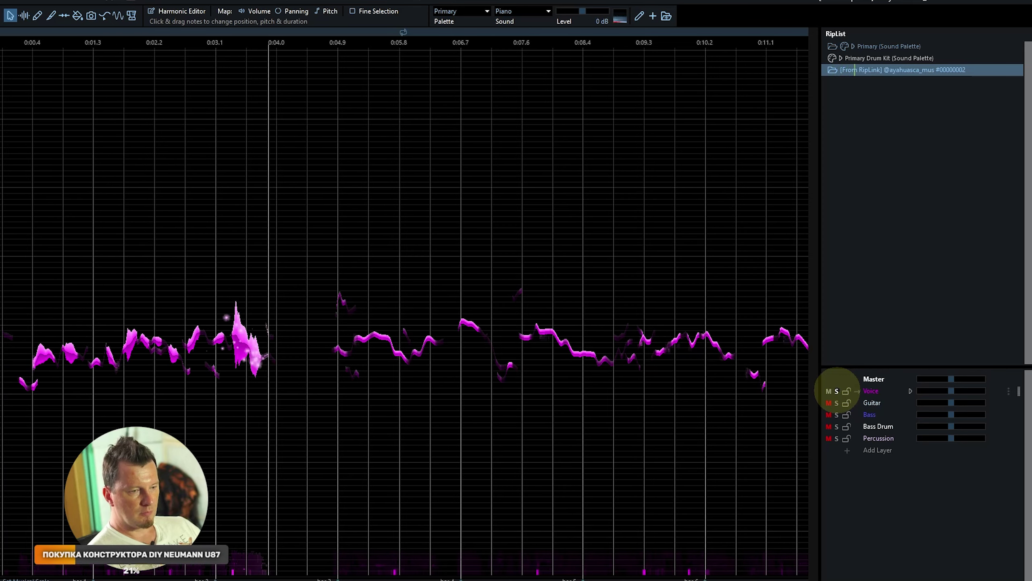
{"action": "left_click", "coordinate": [836, 403]}
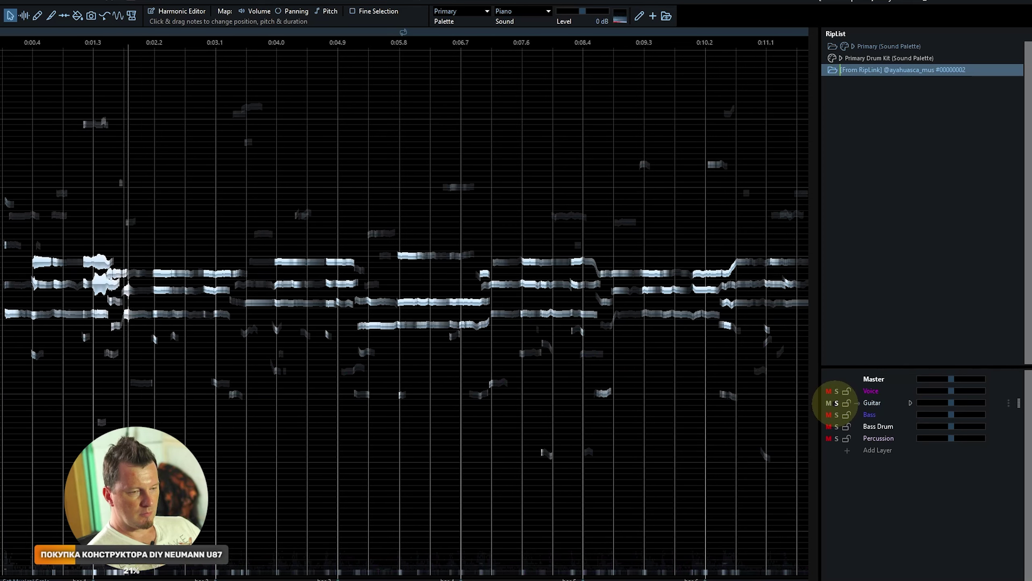
{"action": "left_click", "coordinate": [837, 402]}
{"action": "left_click", "coordinate": [837, 415]}
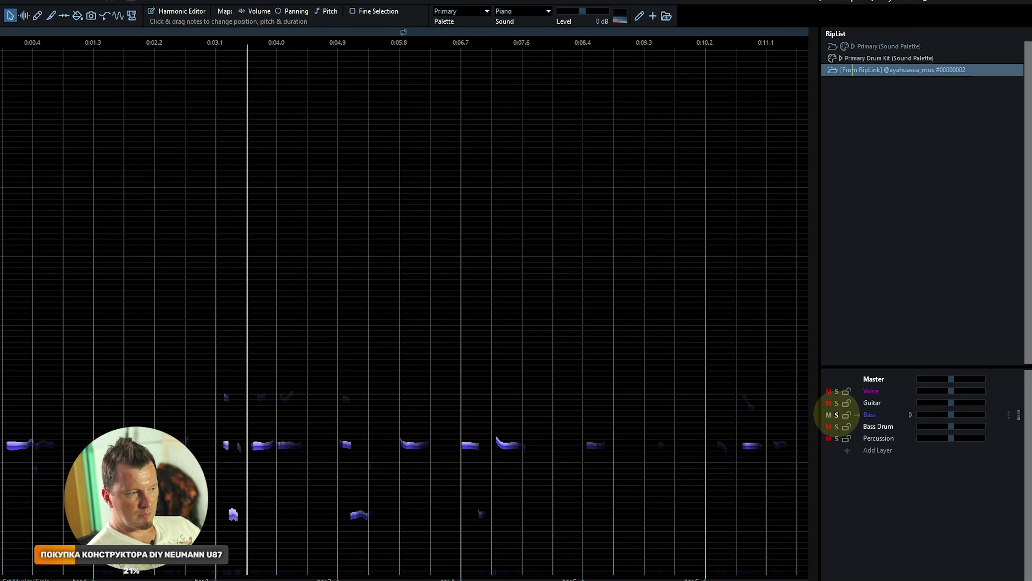
{"action": "key", "text": "space"}
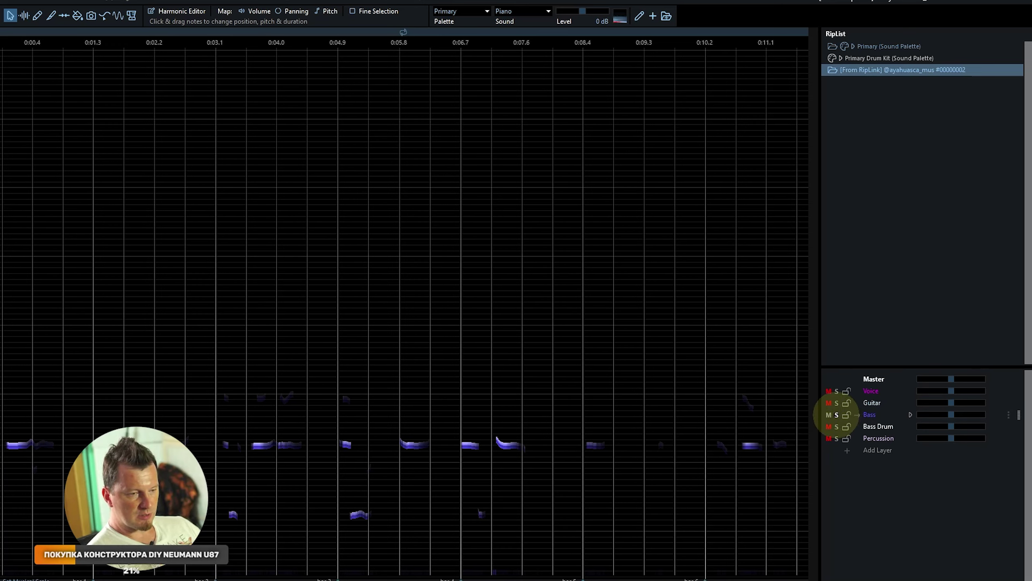
{"action": "left_click", "coordinate": [836, 426]}
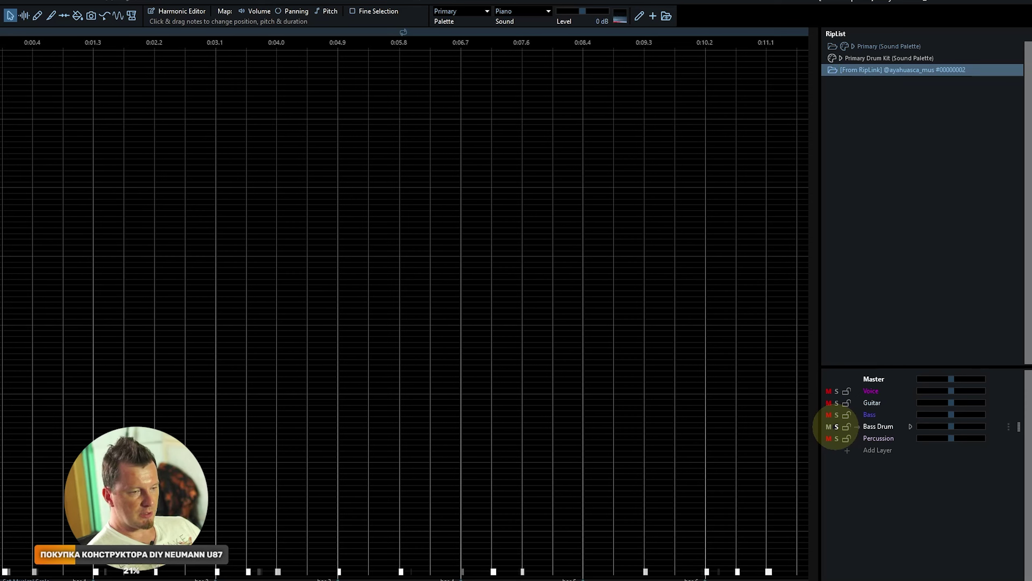
{"action": "left_click", "coordinate": [837, 438]}
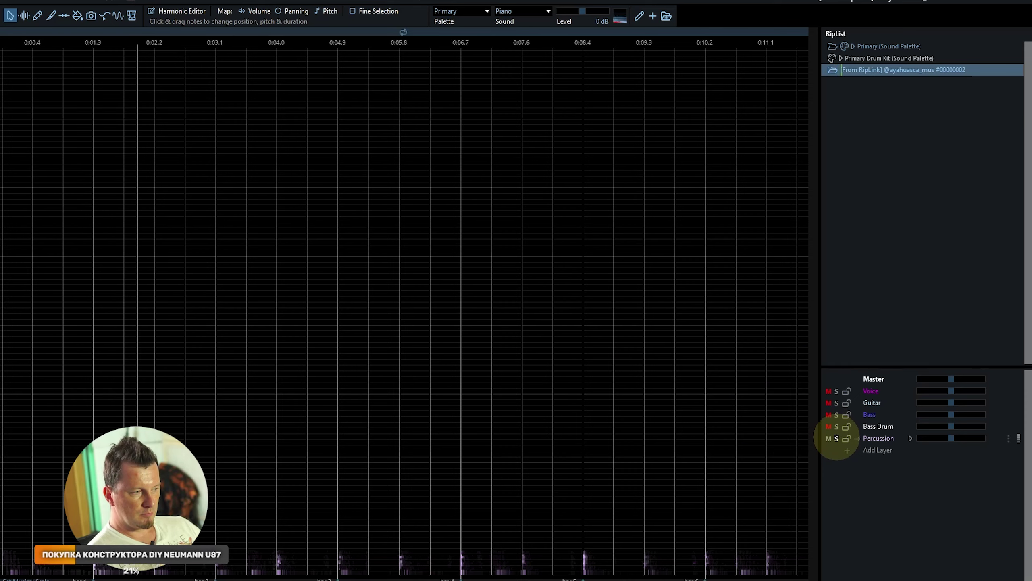
{"action": "left_click", "coordinate": [837, 438]}
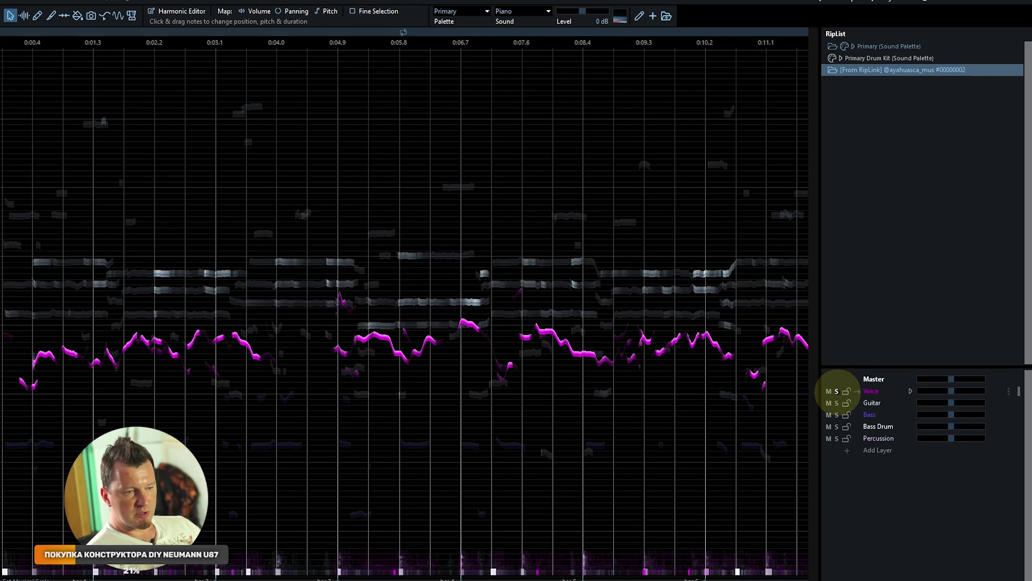
- Isolate the Voice layer, update the clip in REAPER with it, and play it back there
{"action": "left_click", "coordinate": [837, 390]}
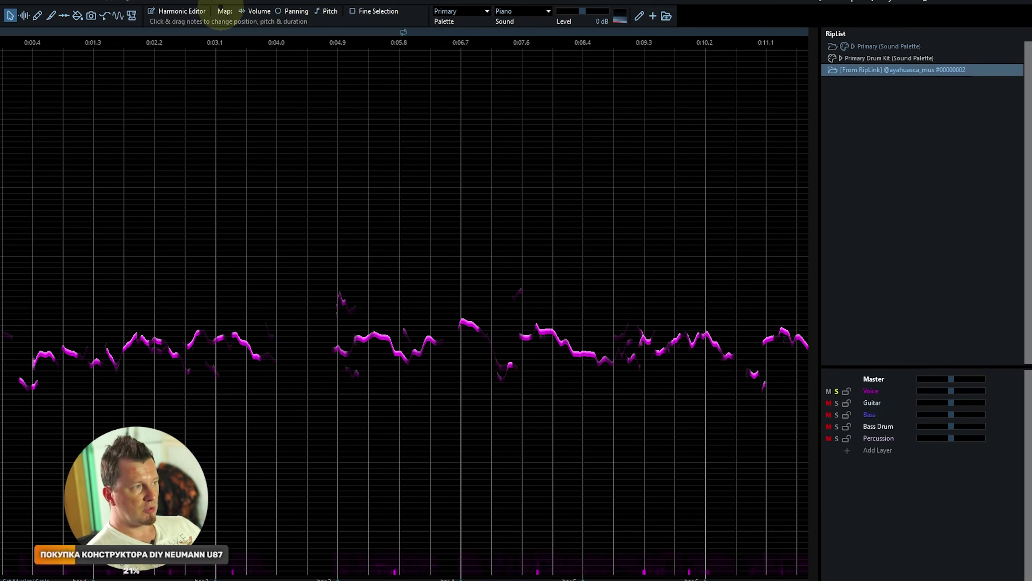
{"action": "left_click", "coordinate": [13, 2]}
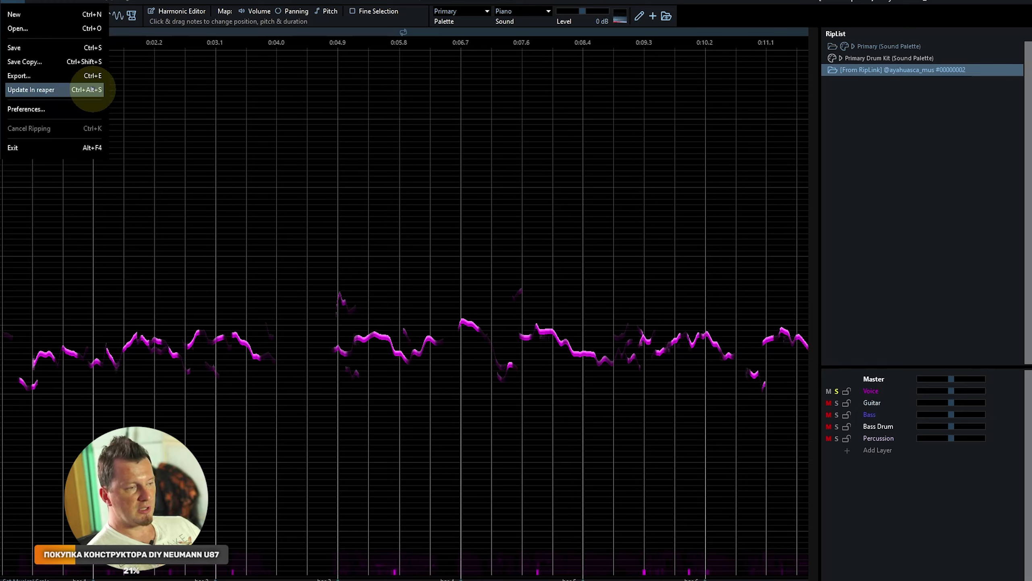
{"action": "left_click", "coordinate": [84, 90]}
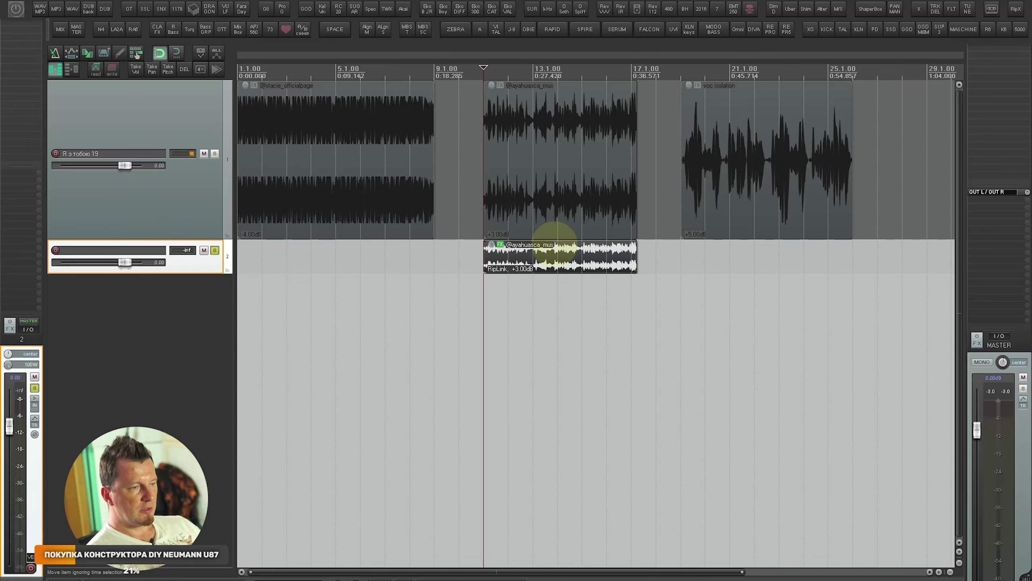
{"action": "key", "text": "space"}
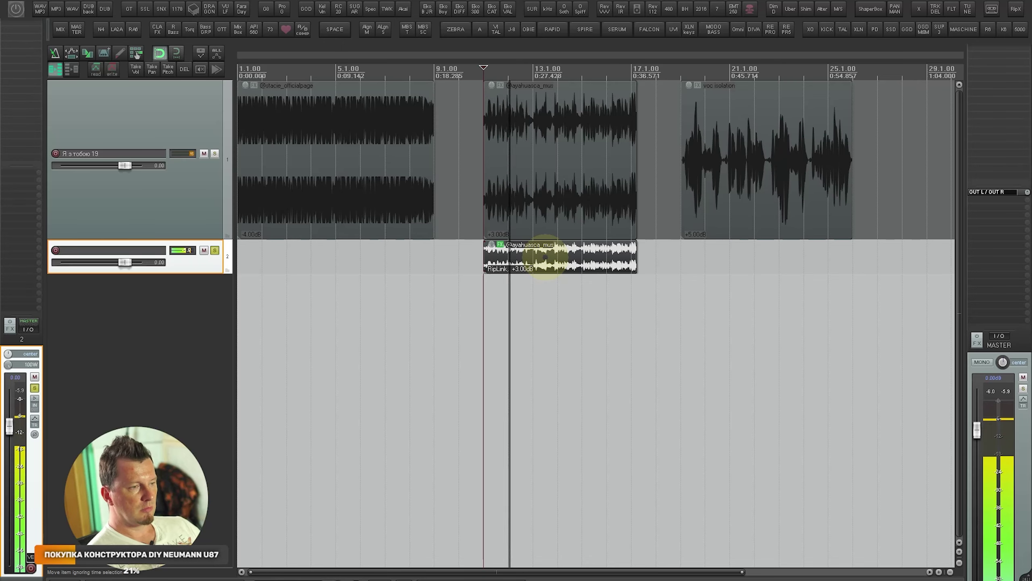
{"action": "key", "text": "space"}
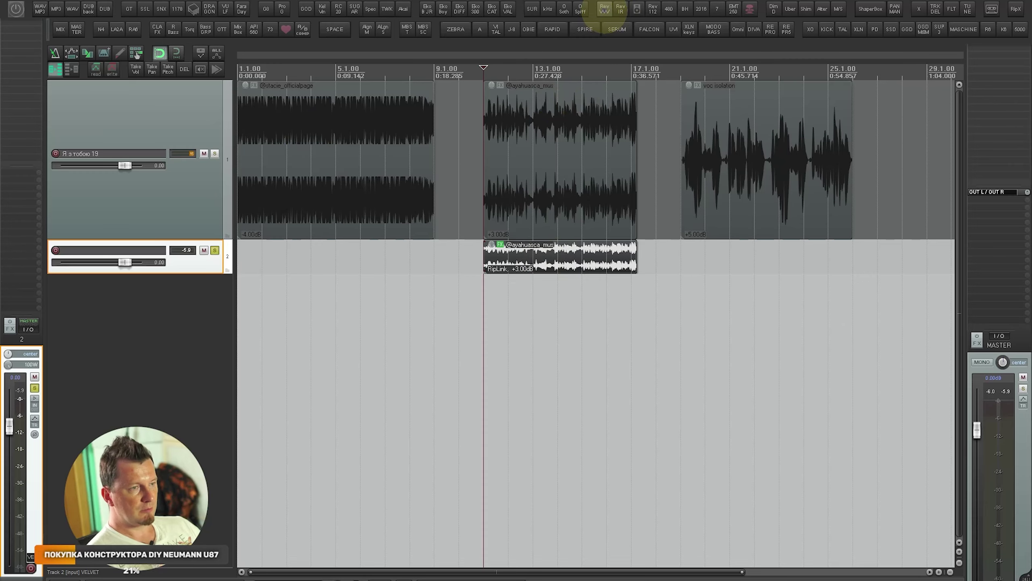
- Add the Rev PLATE-140 reverb to the second track with Blend at fully wet and listen to it
{"action": "left_click", "coordinate": [604, 9]}
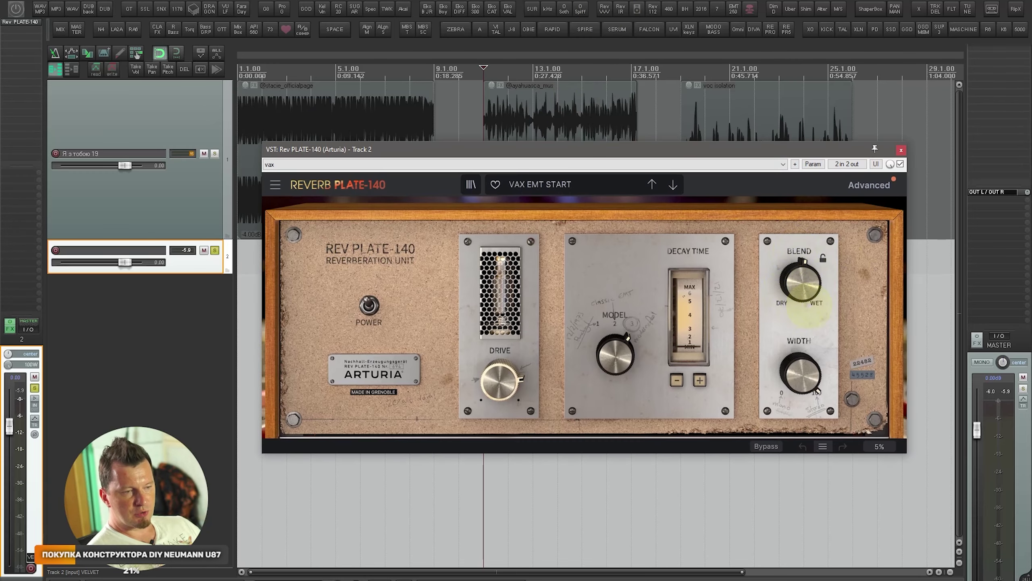
{"action": "mouse_move", "coordinate": [801, 282]}
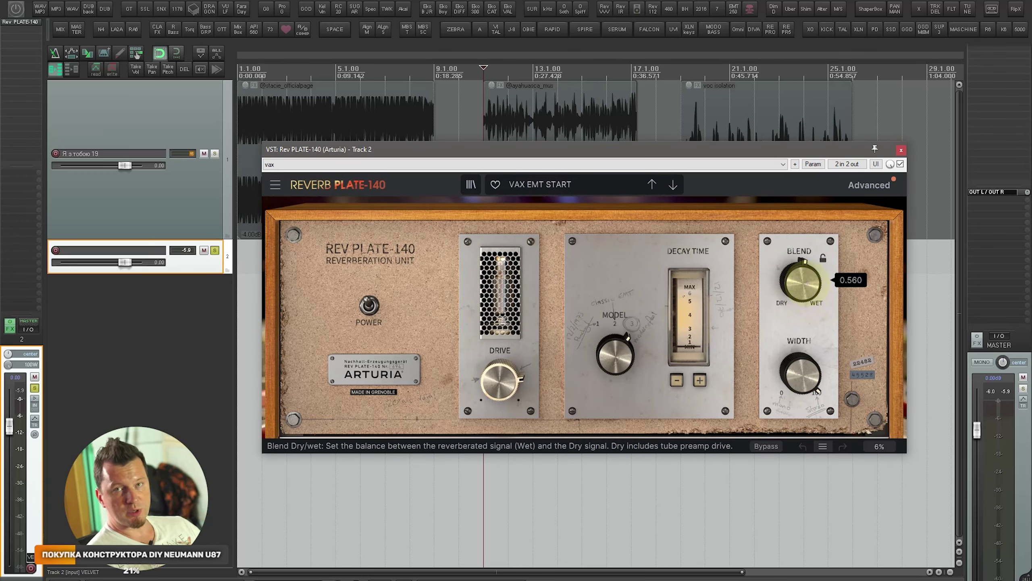
{"action": "left_click_drag", "start_coordinate": [801, 281], "coordinate": [799, 198]}
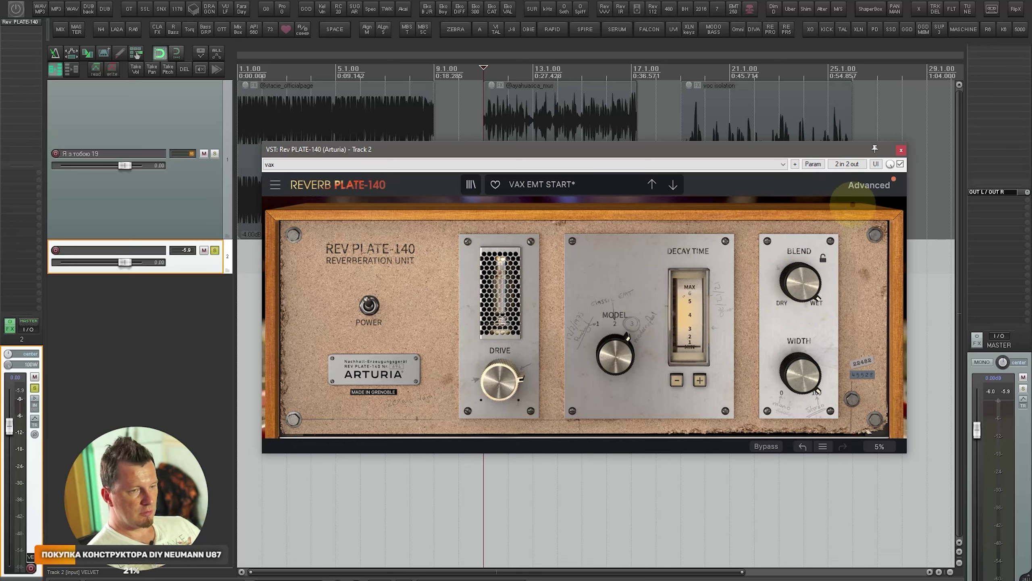
{"action": "key", "text": "space"}
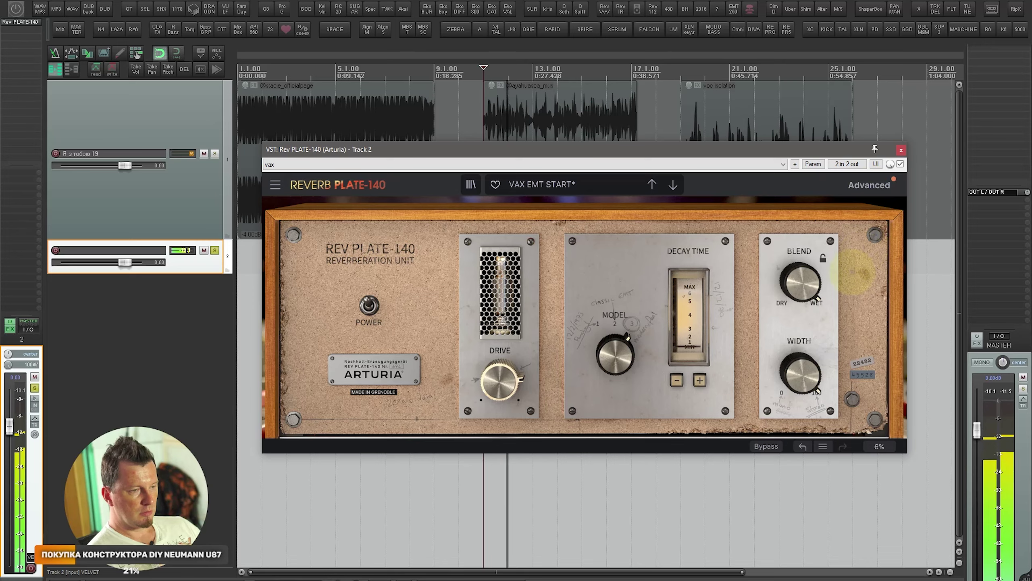
{"action": "key", "text": "space"}
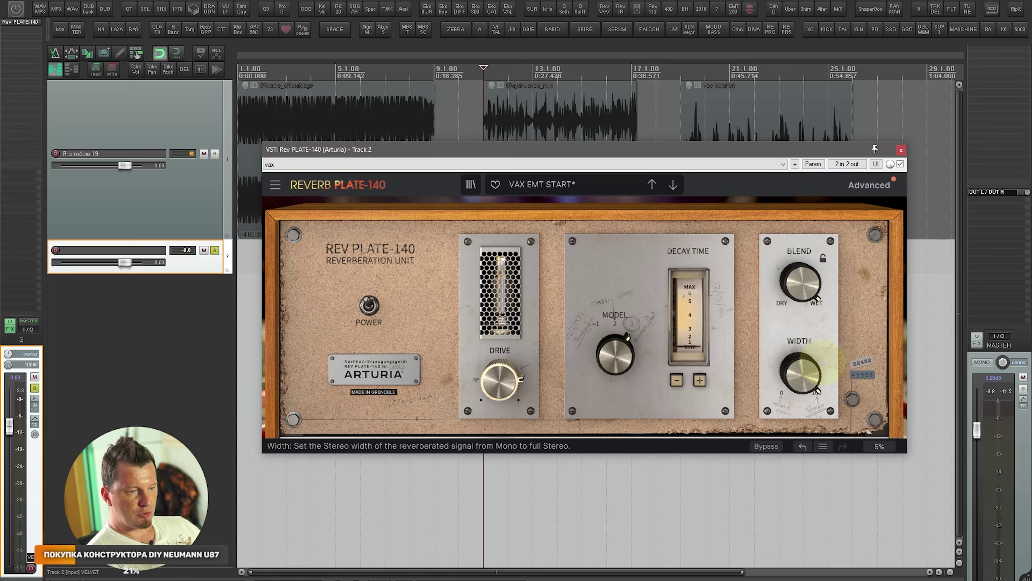
- Reduce the plate reverb's Width to 49.6 % during playback and close the plug-in window
{"action": "key", "text": "space"}
{"action": "mouse_move", "coordinate": [803, 375]}
{"action": "left_mouse_down"}
{"action": "mouse_move", "coordinate": [808, 423]}
{"action": "mouse_move", "coordinate": [808, 381]}
{"action": "left_mouse_up"}
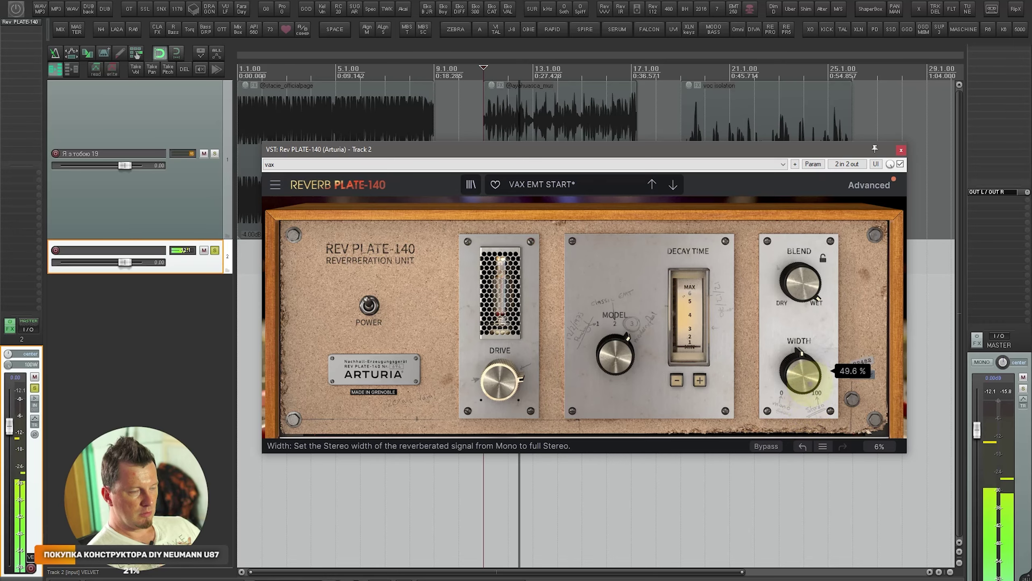
{"action": "key", "text": "space"}
{"action": "key", "text": "Escape"}
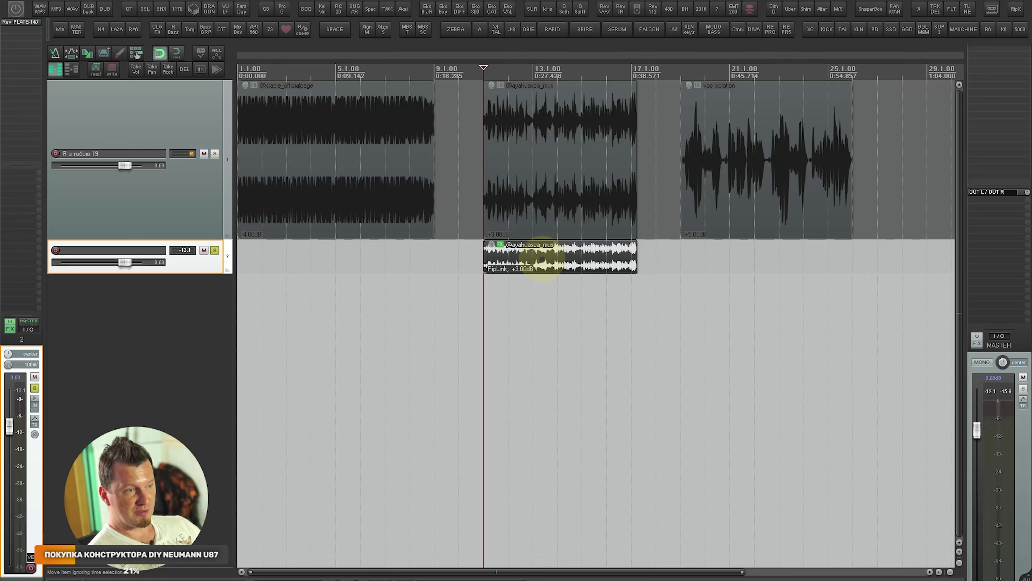
- Unsolo the reverb track, lower its volume to -9.75 dB against the full mix, and raise the plate reverb's Width
{"action": "left_click", "coordinate": [214, 250]}
{"action": "key", "text": "space"}
{"action": "left_click_drag", "start_coordinate": [125, 262], "coordinate": [100, 262]}
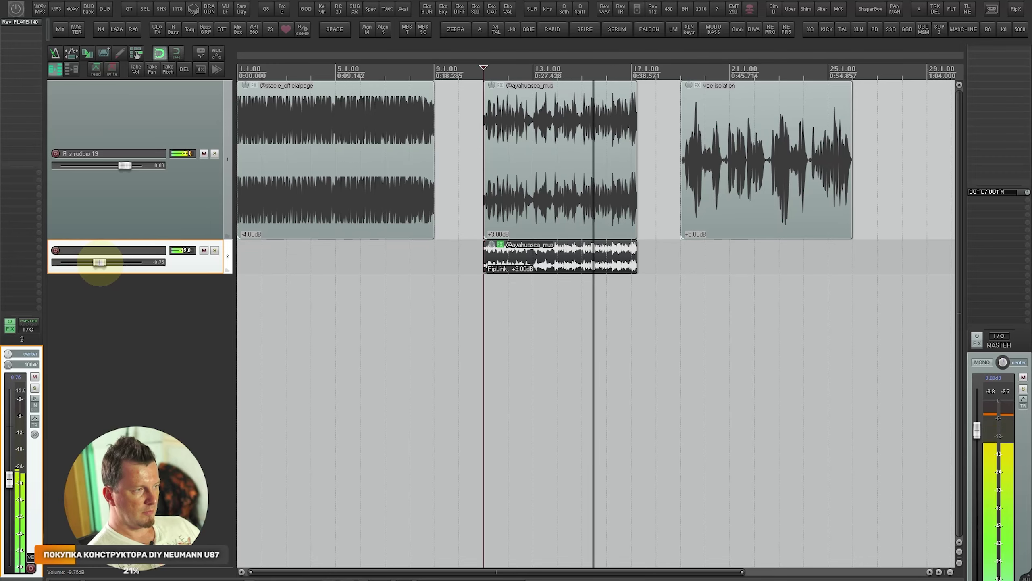
{"action": "key", "text": "f"}
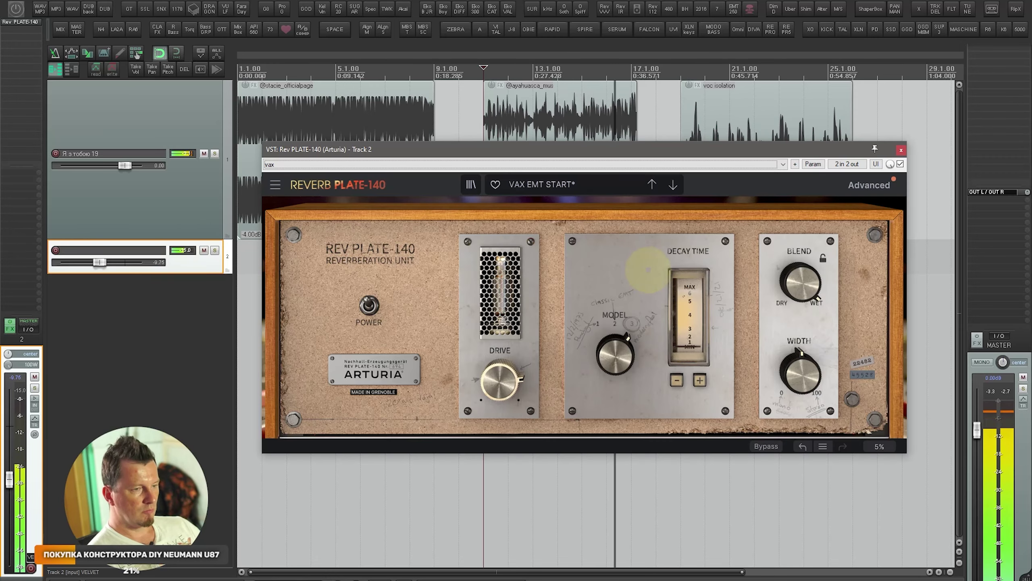
{"action": "left_click_drag", "start_coordinate": [806, 369], "coordinate": [807, 321]}
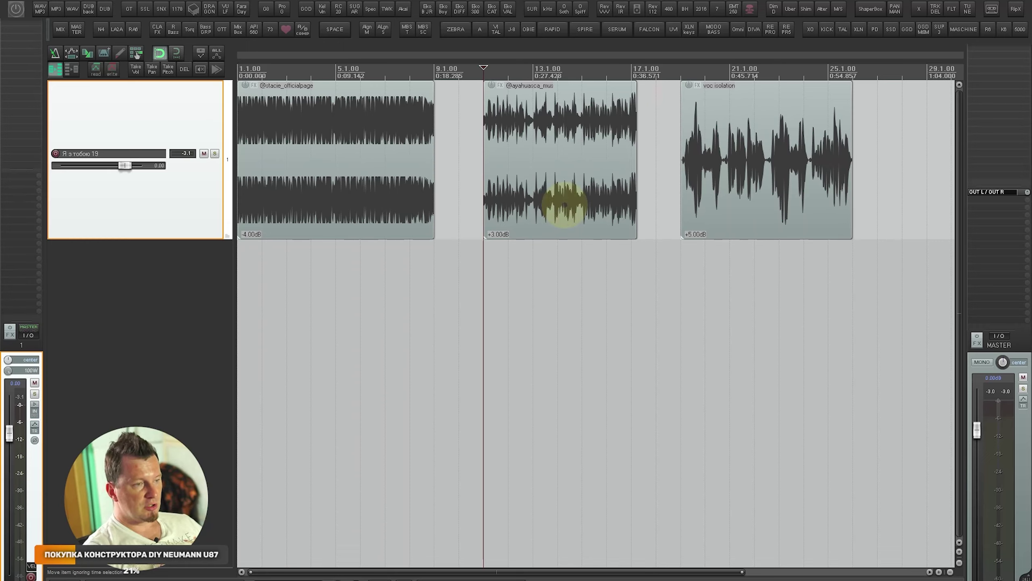
- Edit the middle audio item in RipX and rip it as a full mix with only Voice extracted
{"action": "left_click", "coordinate": [550, 175]}
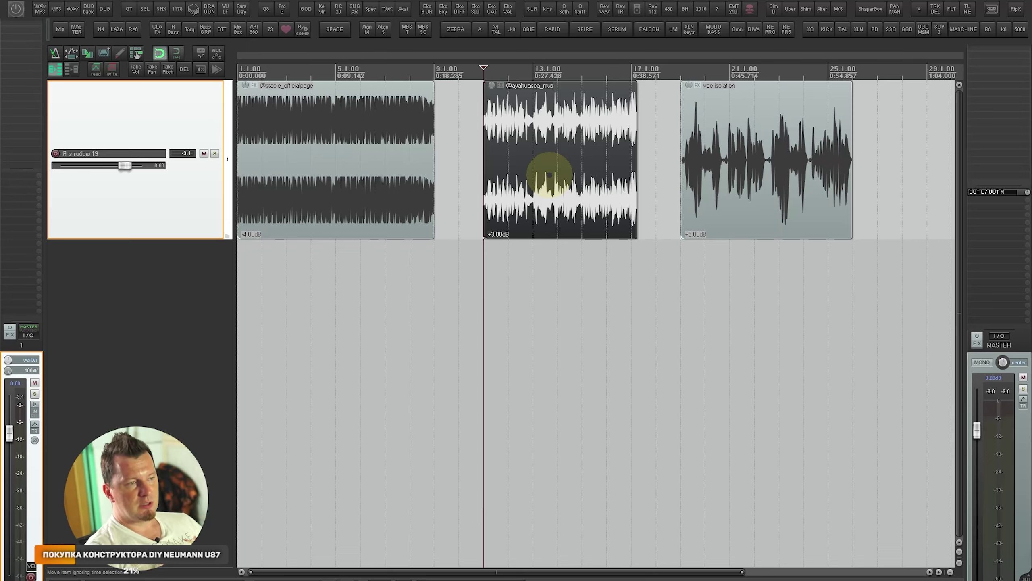
{"action": "right_click", "coordinate": [549, 175]}
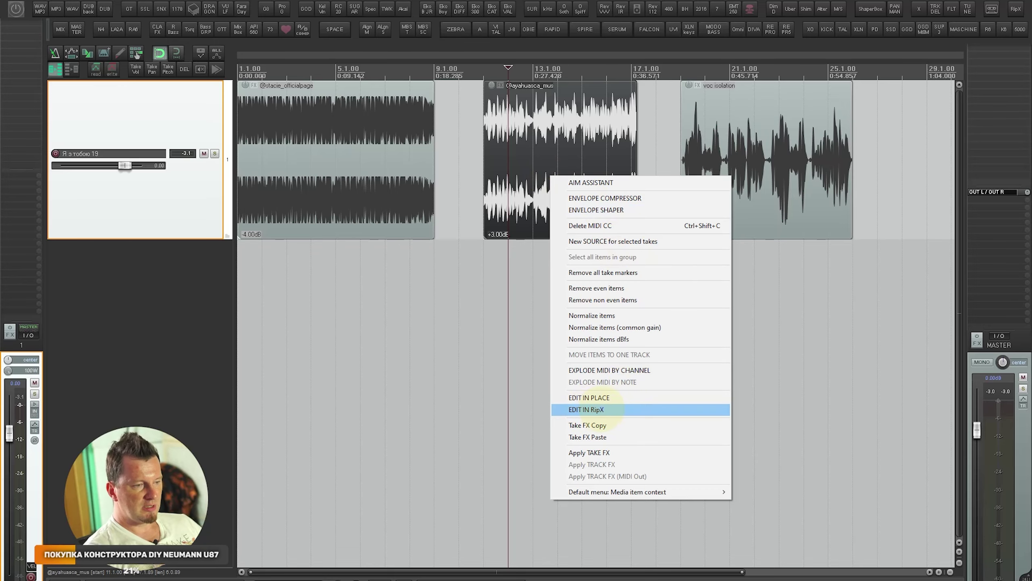
{"action": "left_click", "coordinate": [602, 409]}
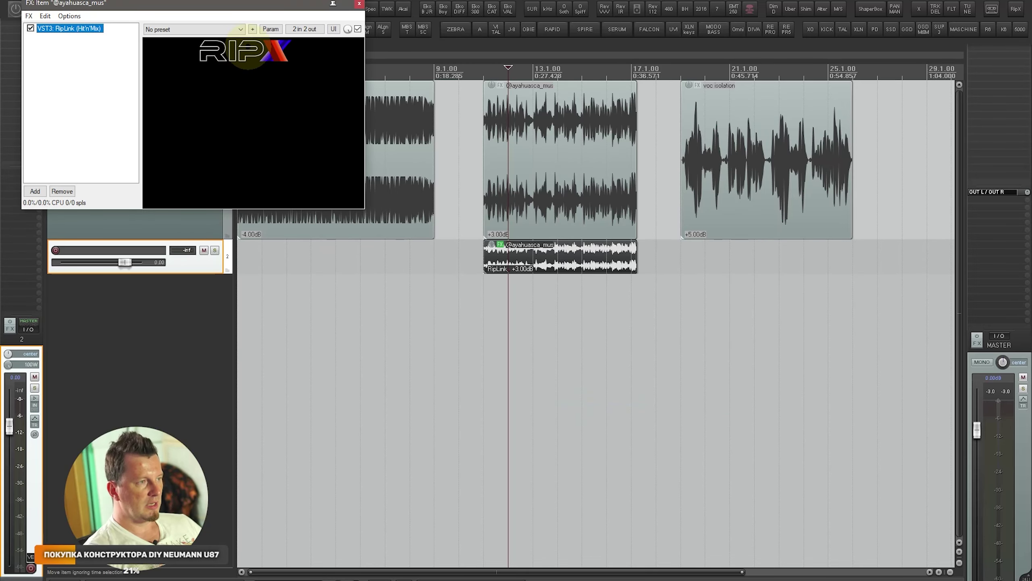
{"action": "left_click", "coordinate": [418, 221]}
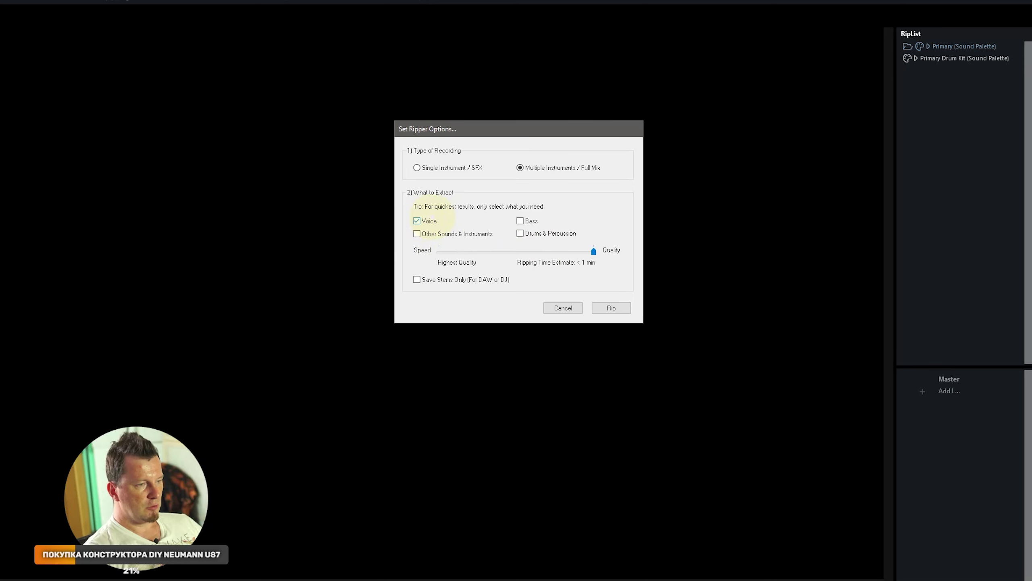
{"action": "left_click", "coordinate": [611, 308]}
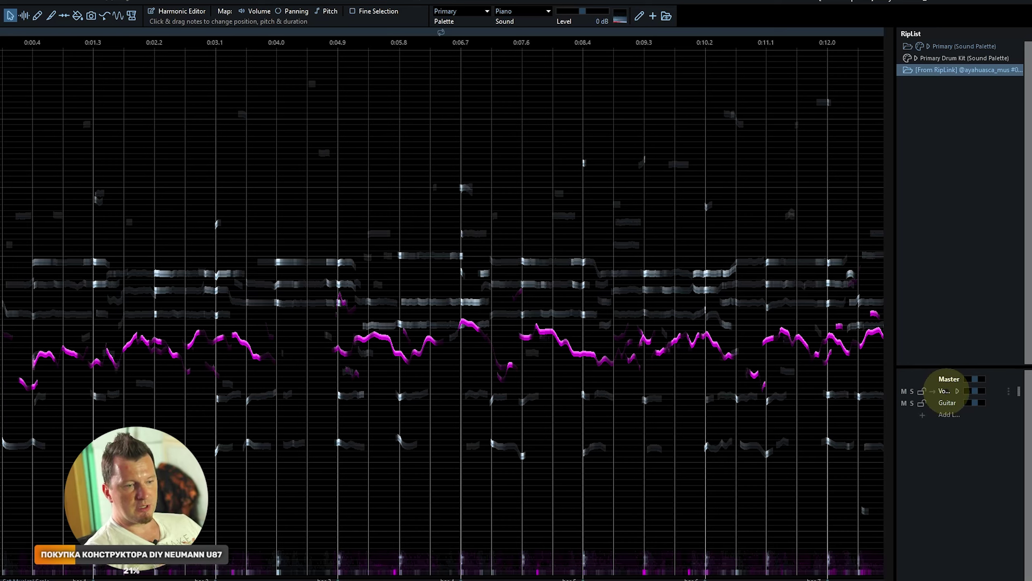
- Duplicate the Voice layer as "voice double" and delete the Guitar layer
{"action": "right_click", "coordinate": [947, 391]}
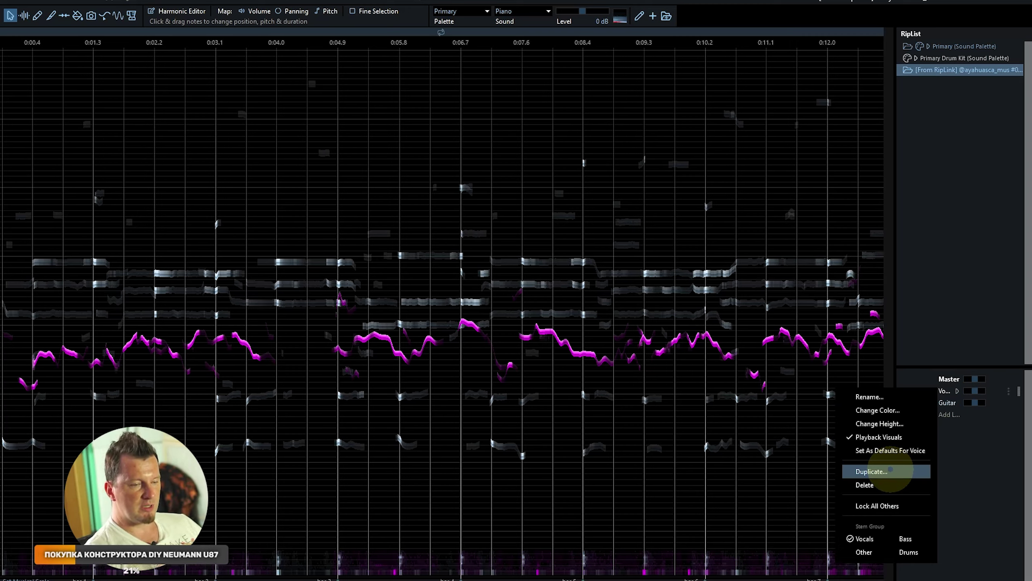
{"action": "left_click", "coordinate": [872, 471]}
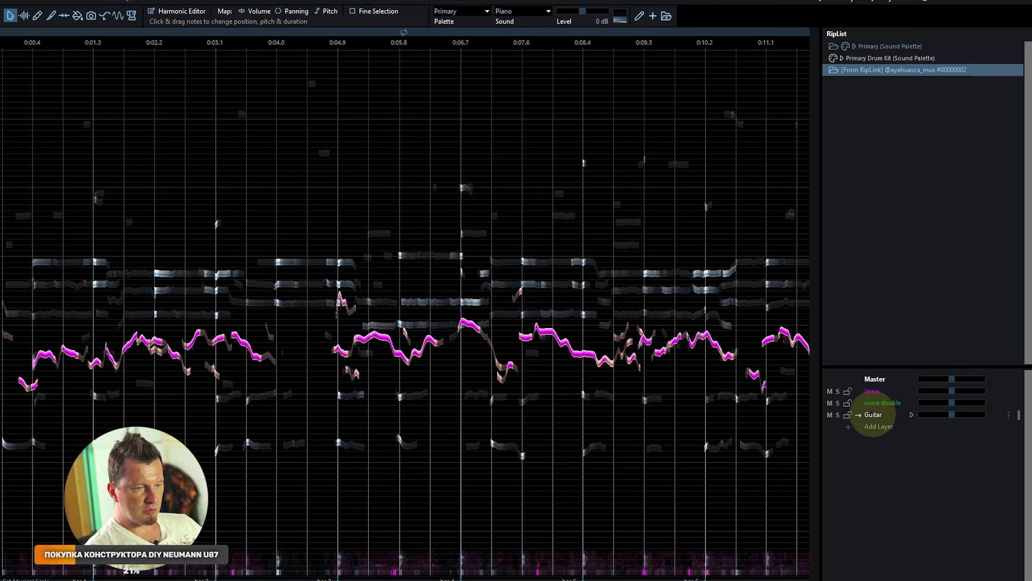
{"action": "right_click", "coordinate": [874, 414]}
{"action": "left_click", "coordinate": [874, 505]}
{"action": "key", "text": "Return"}
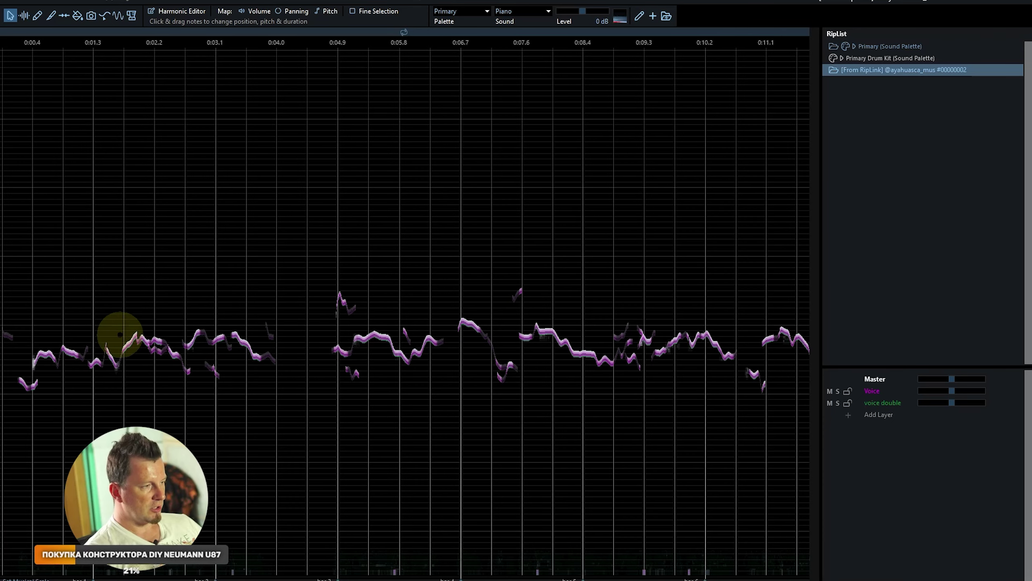
- Select all the vocal notes and have their musical scale detected automatically
{"action": "key", "text": "ctrl+a"}
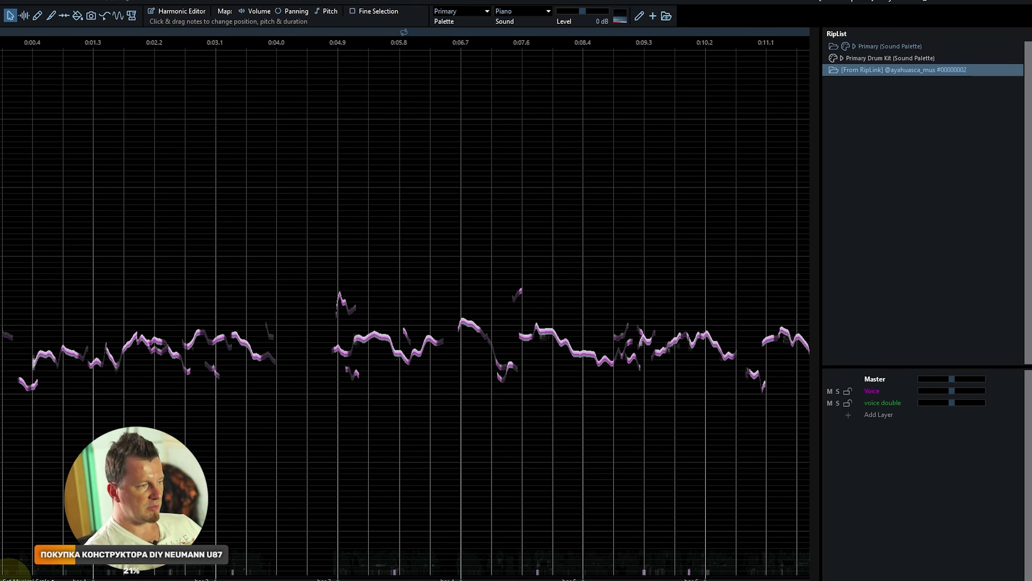
{"action": "left_click", "coordinate": [49, 577]}
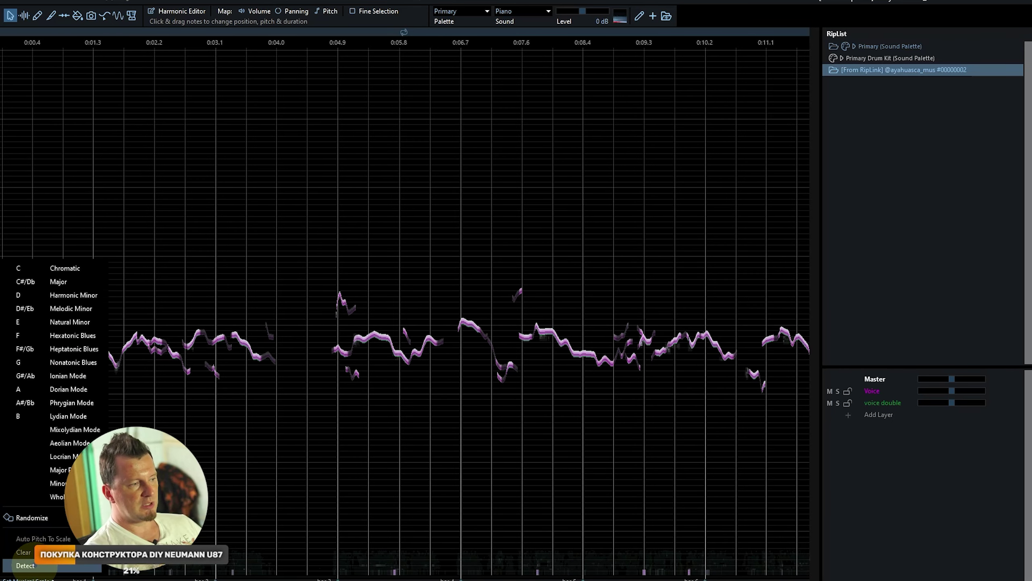
{"action": "left_click", "coordinate": [25, 566]}
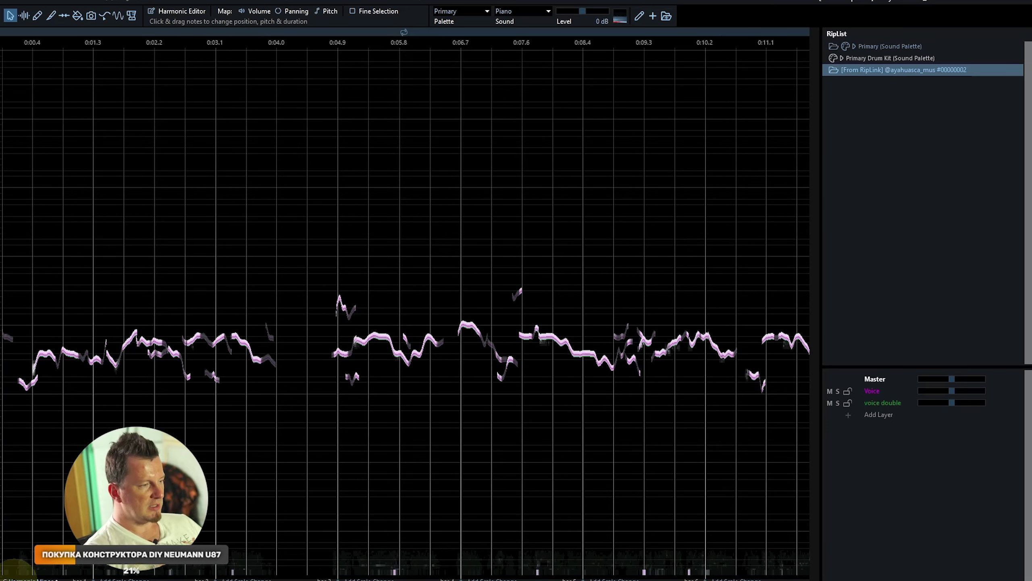
- Set the scale for all the selected vocal notes to G Major
{"action": "key", "text": "ctrl+a"}
{"action": "left_click", "coordinate": [19, 576]}
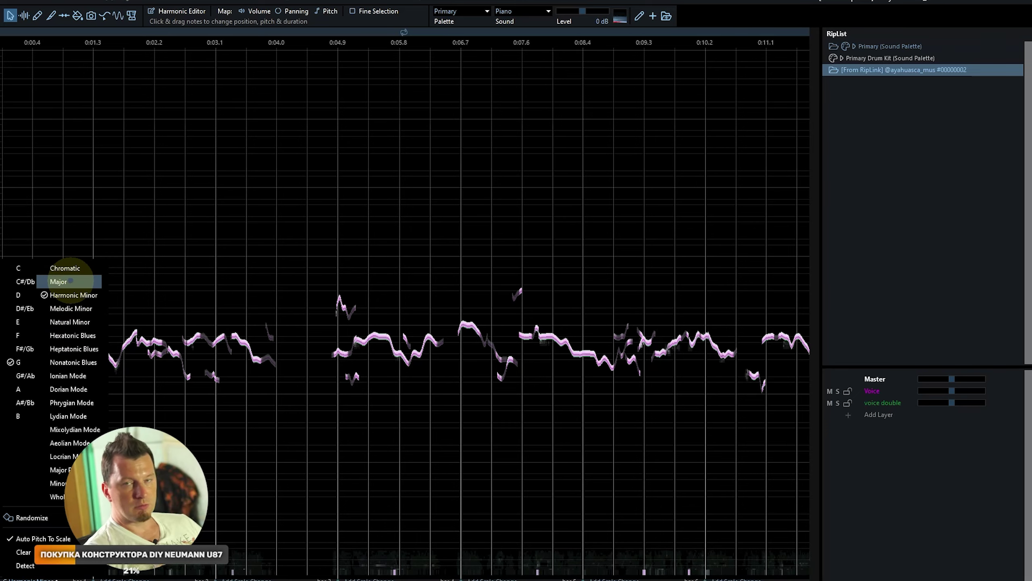
{"action": "left_click", "coordinate": [70, 281]}
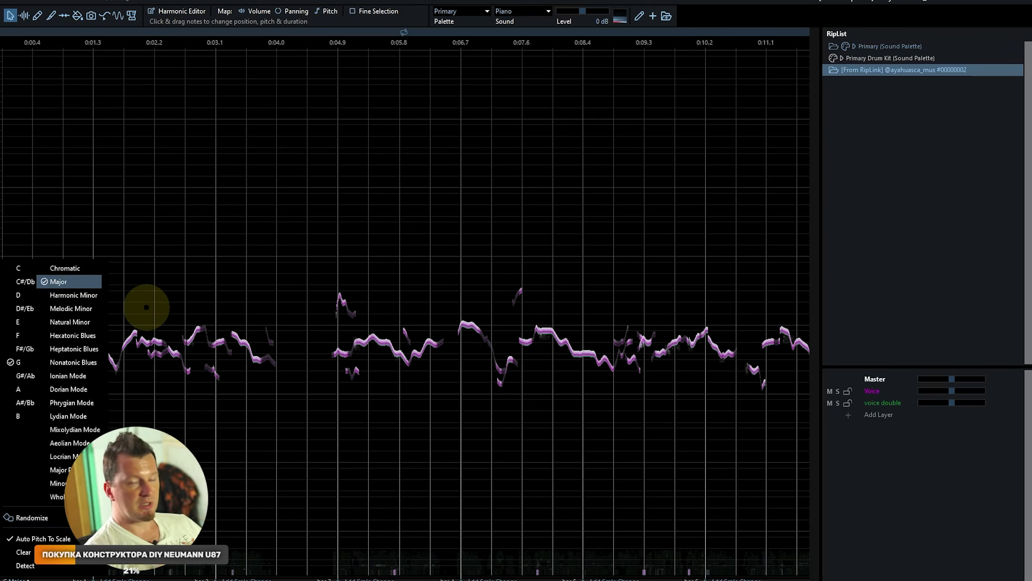
{"action": "left_click", "coordinate": [137, 303]}
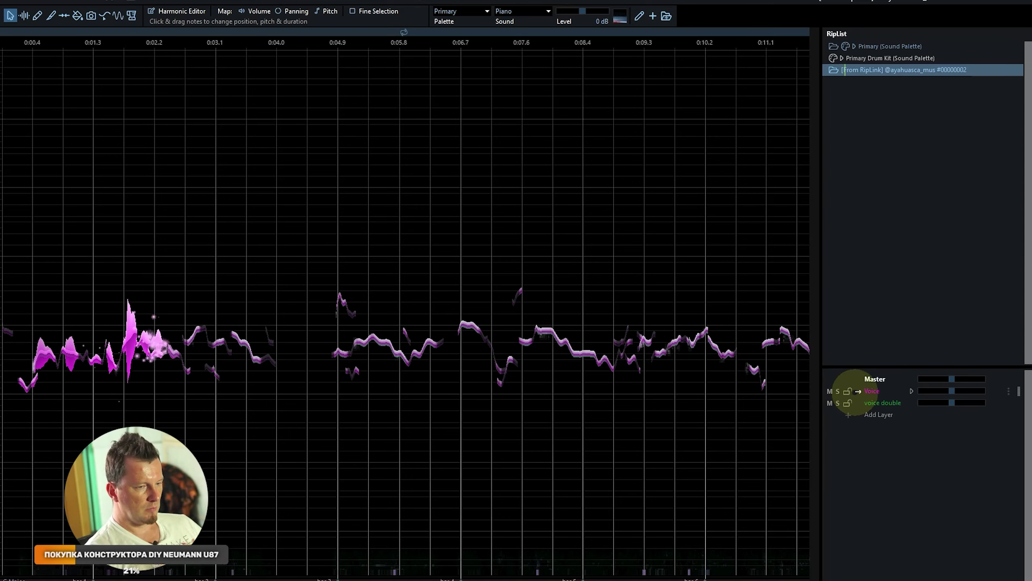
- Shift all the voice double notes up within the G Major scale, and mute the original Voice layer after comparing both
{"action": "left_click", "coordinate": [829, 391]}
{"action": "left_click", "coordinate": [868, 403]}
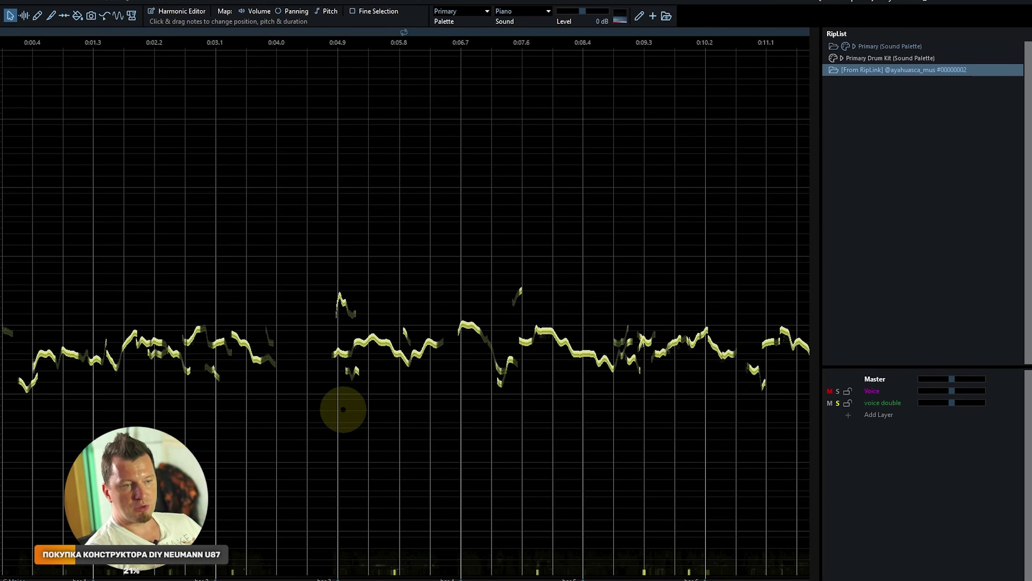
{"action": "left_click", "coordinate": [343, 409]}
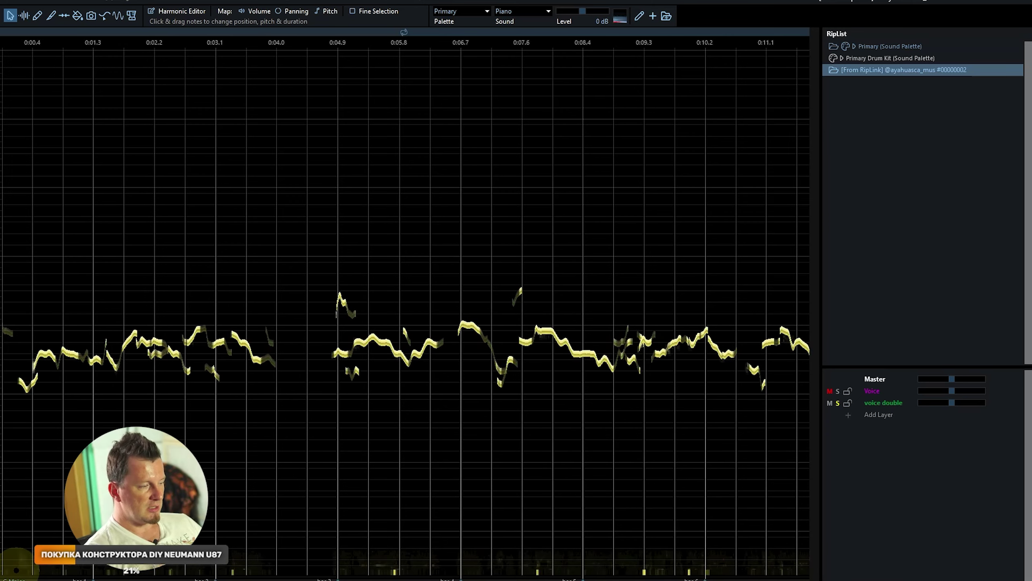
{"action": "left_click", "coordinate": [15, 577]}
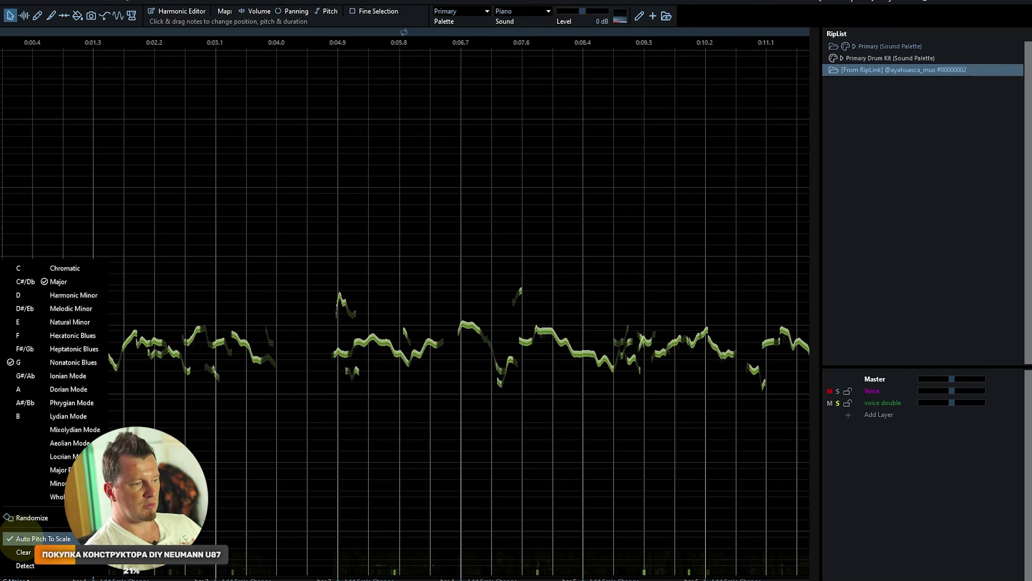
{"action": "left_click", "coordinate": [61, 488]}
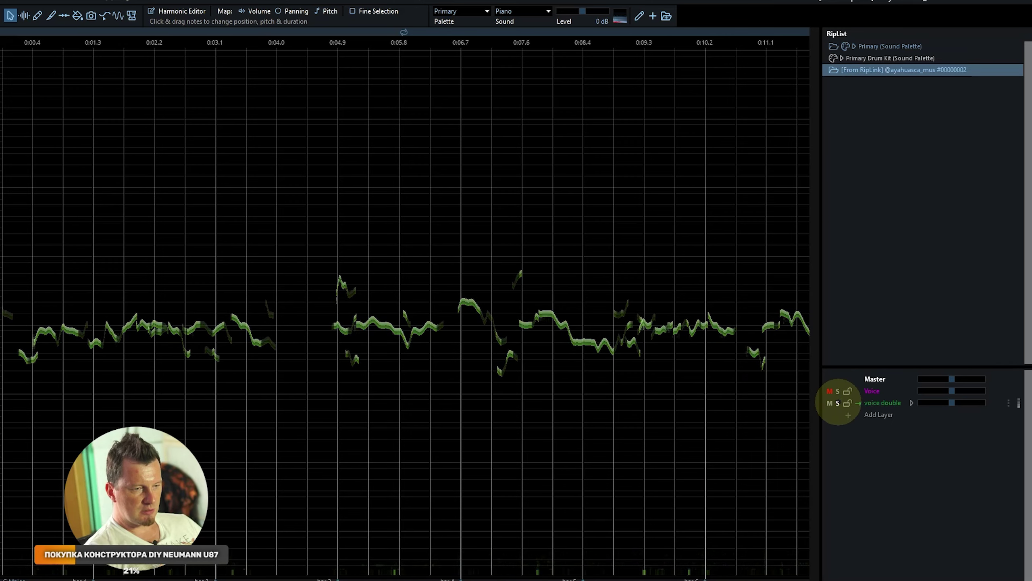
{"action": "left_click", "coordinate": [830, 391]}
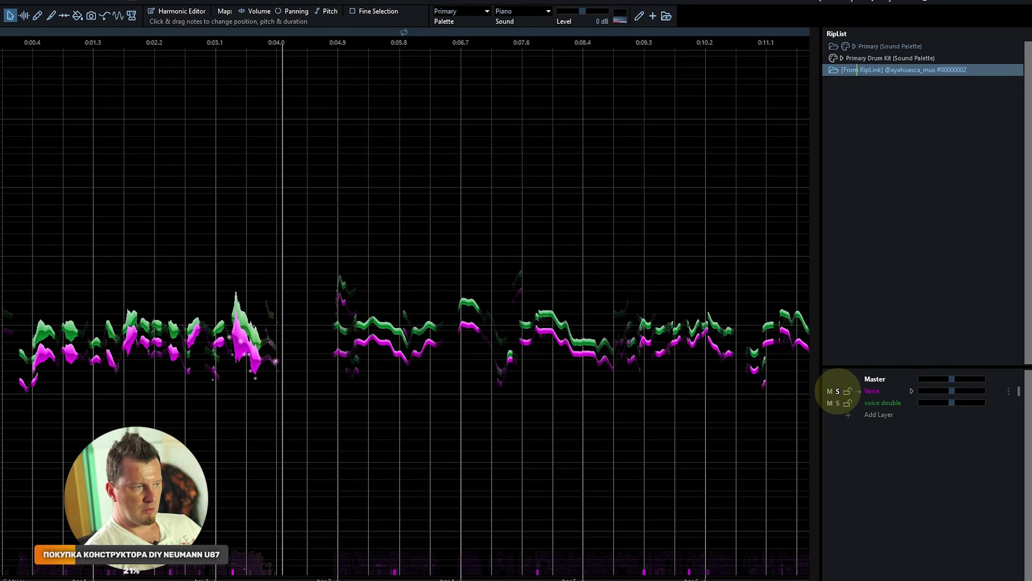
{"action": "left_click", "coordinate": [830, 391]}
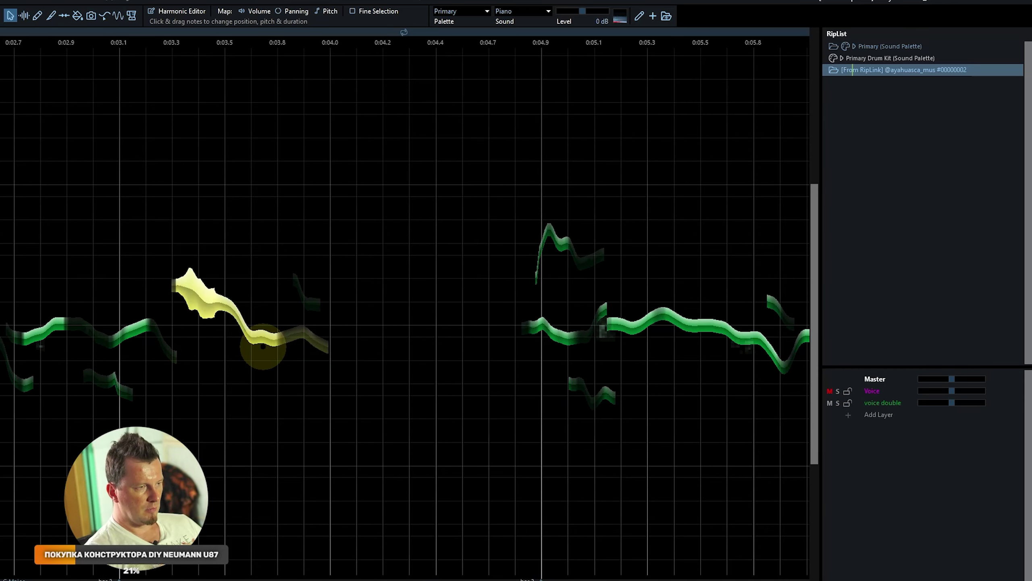
- Split the voice double note that starts near 0:03.3 in two where its pitch levels off, around 0:03.6
{"action": "left_click", "coordinate": [263, 346]}
{"action": "left_click", "coordinate": [264, 349]}
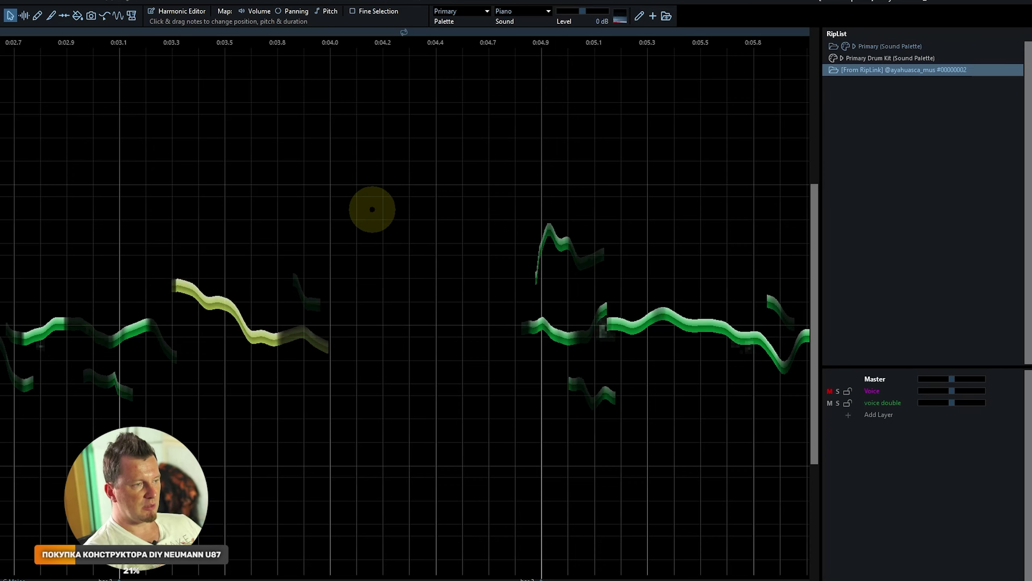
{"action": "right_click", "coordinate": [374, 172]}
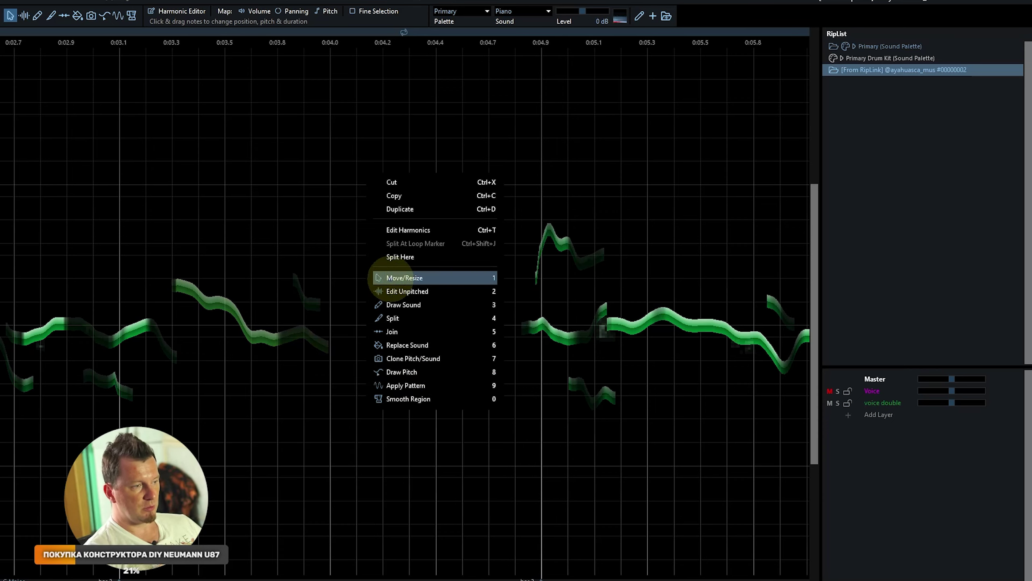
{"action": "left_click", "coordinate": [263, 316]}
{"action": "key", "text": "4"}
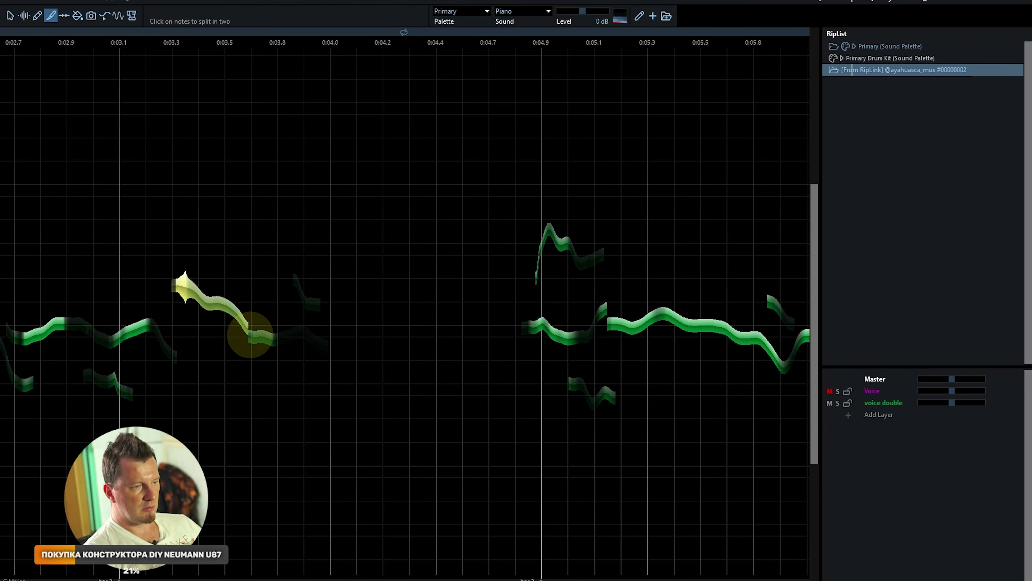
- Move the first piece of the split note down slightly in pitch and play the passage
{"action": "key", "text": "1"}
{"action": "left_click_drag", "start_coordinate": [204, 296], "coordinate": [204, 309]}
{"action": "left_click", "coordinate": [67, 260]}
{"action": "key", "text": "space"}
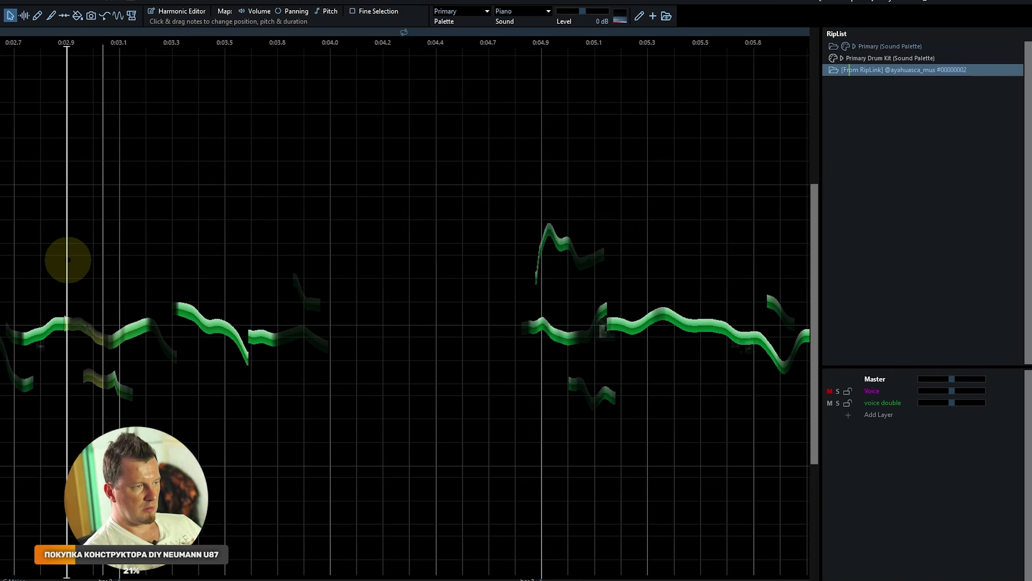
{"action": "key", "text": "space"}
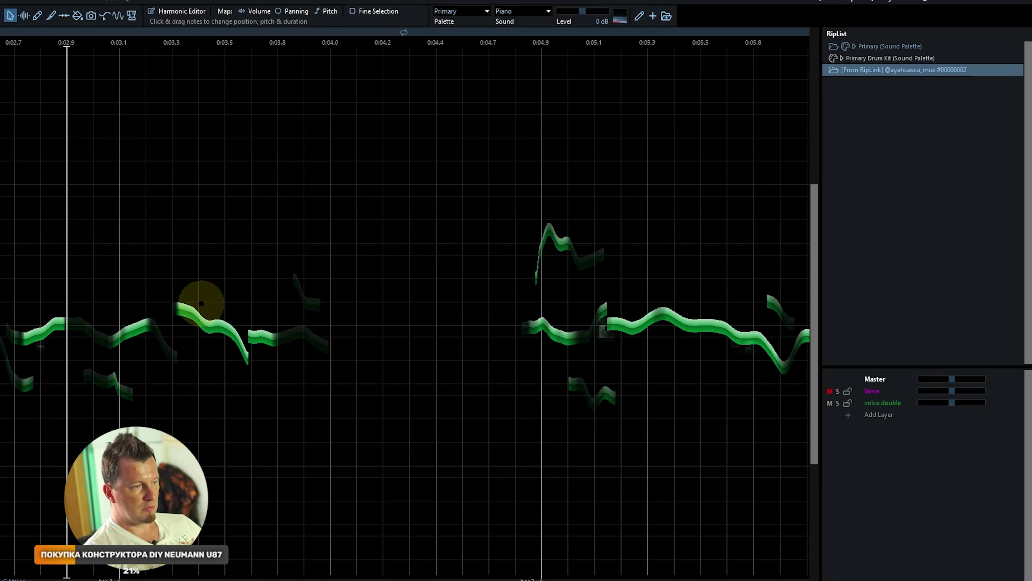
- Redraw the pitch curve of the note near 0:03.3 as a higher, nearly flat line with Draw Pitch and play it back
{"action": "right_click", "coordinate": [213, 285]}
{"action": "left_click", "coordinate": [236, 442]}
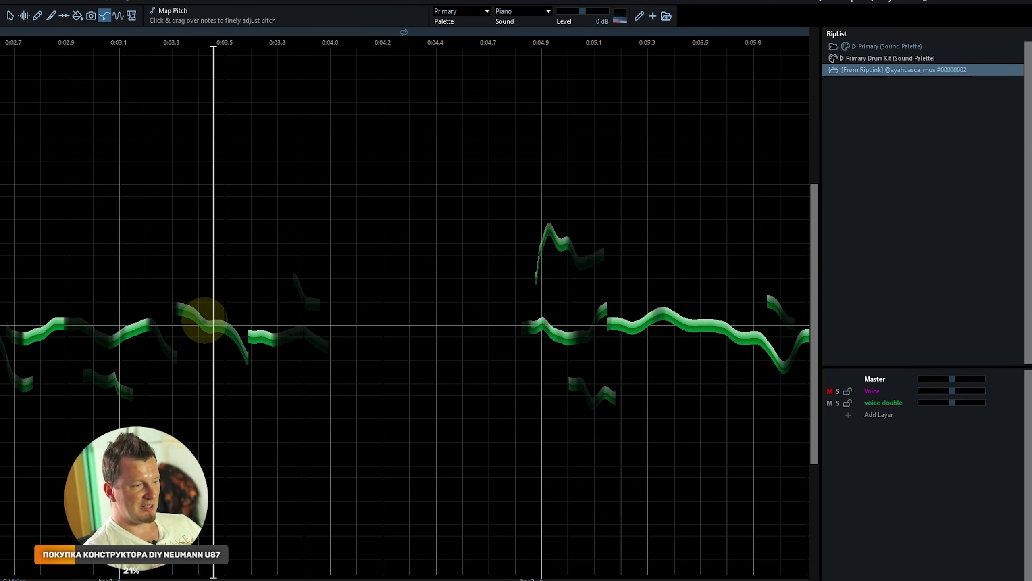
{"action": "mouse_move", "coordinate": [203, 316]}
{"action": "left_mouse_down"}
{"action": "mouse_move", "coordinate": [196, 307]}
{"action": "mouse_move", "coordinate": [240, 304]}
{"action": "mouse_move", "coordinate": [261, 338]}
{"action": "mouse_move", "coordinate": [254, 329]}
{"action": "left_mouse_up"}
{"action": "left_click", "coordinate": [93, 272]}
{"action": "key", "text": "space"}
{"action": "key", "text": "space"}
{"action": "left_click", "coordinate": [86, 292]}
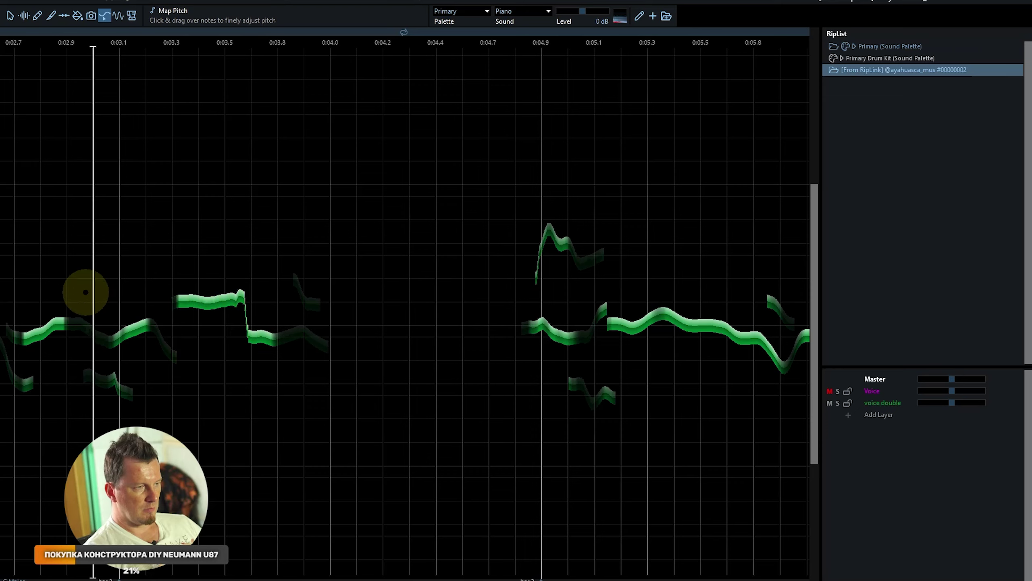
{"action": "key", "text": "space"}
{"action": "key", "text": "space"}
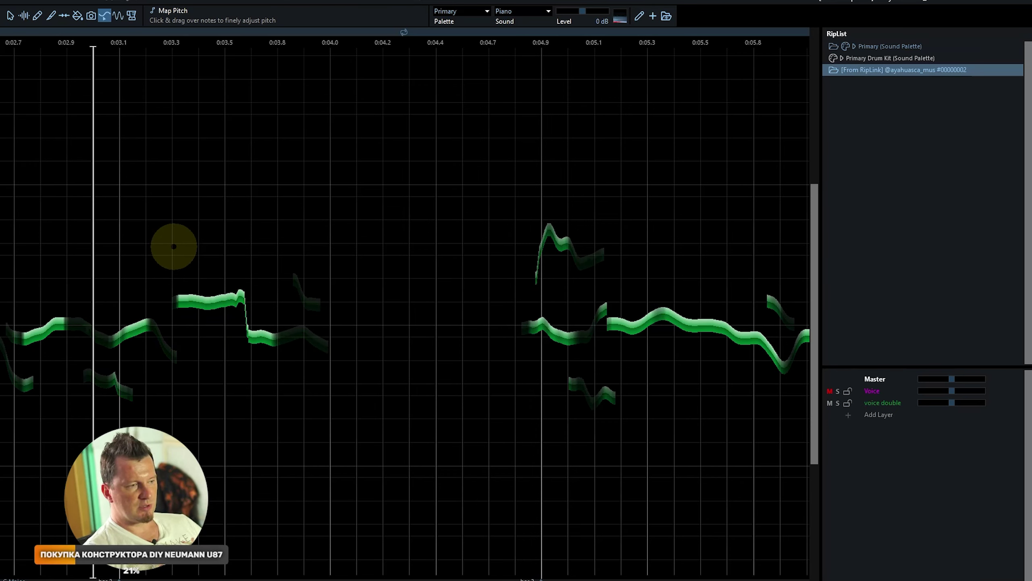
{"action": "key", "text": "Escape"}
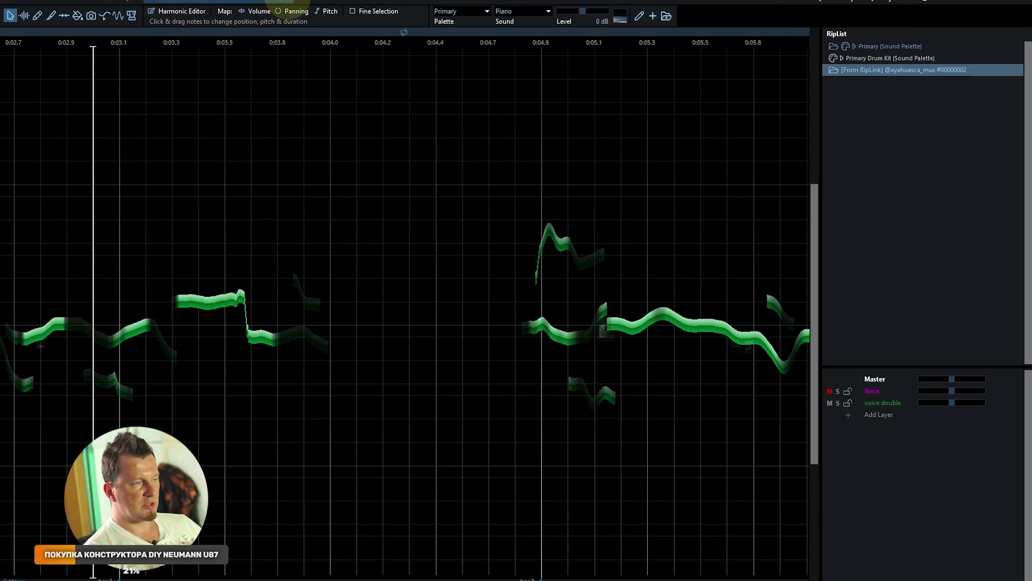
- Add a slight Vibrato effect to the flattened note near 0:03.3
{"action": "left_click", "coordinate": [289, 1]}
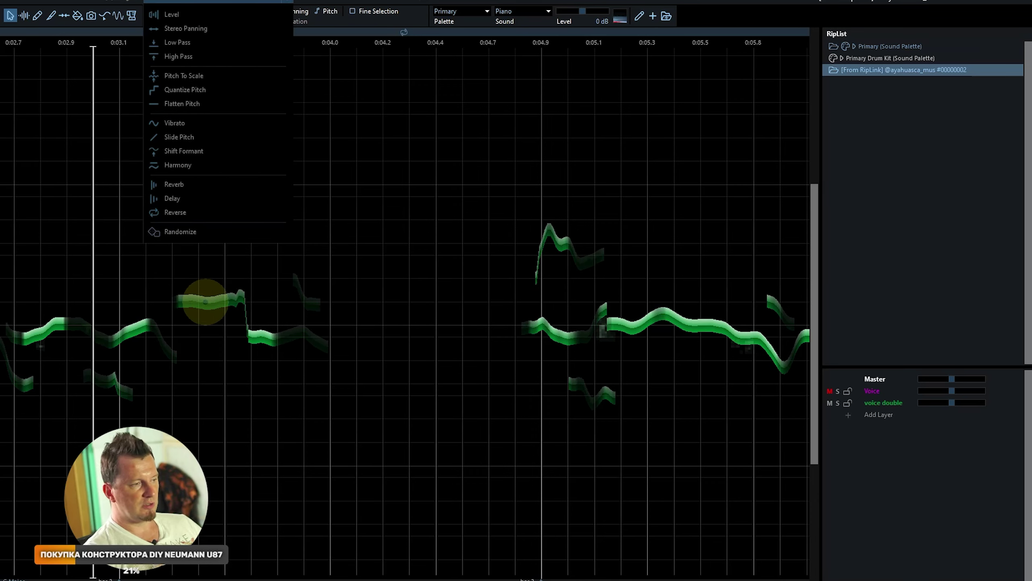
{"action": "left_click", "coordinate": [175, 123]}
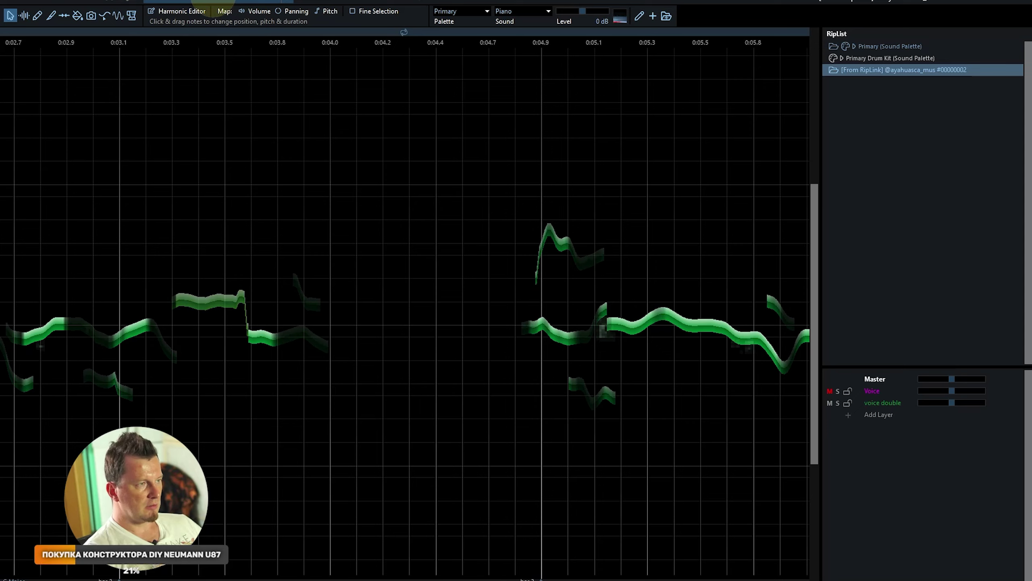
{"action": "mouse_move", "coordinate": [213, 1]}
{"action": "left_mouse_down"}
{"action": "mouse_move", "coordinate": [242, 1]}
{"action": "mouse_move", "coordinate": [211, 4]}
{"action": "left_mouse_up"}
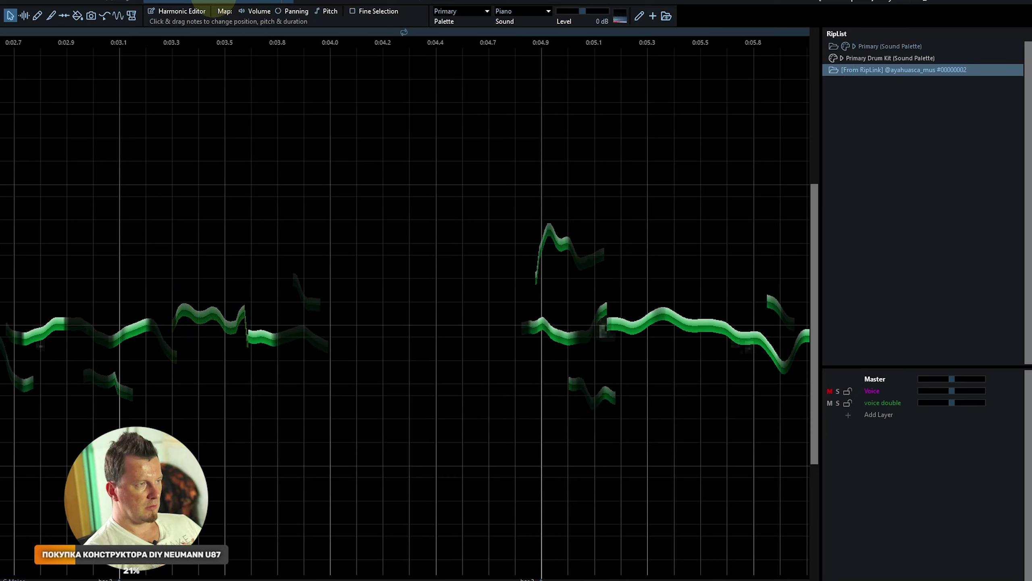
{"action": "left_click", "coordinate": [92, 122]}
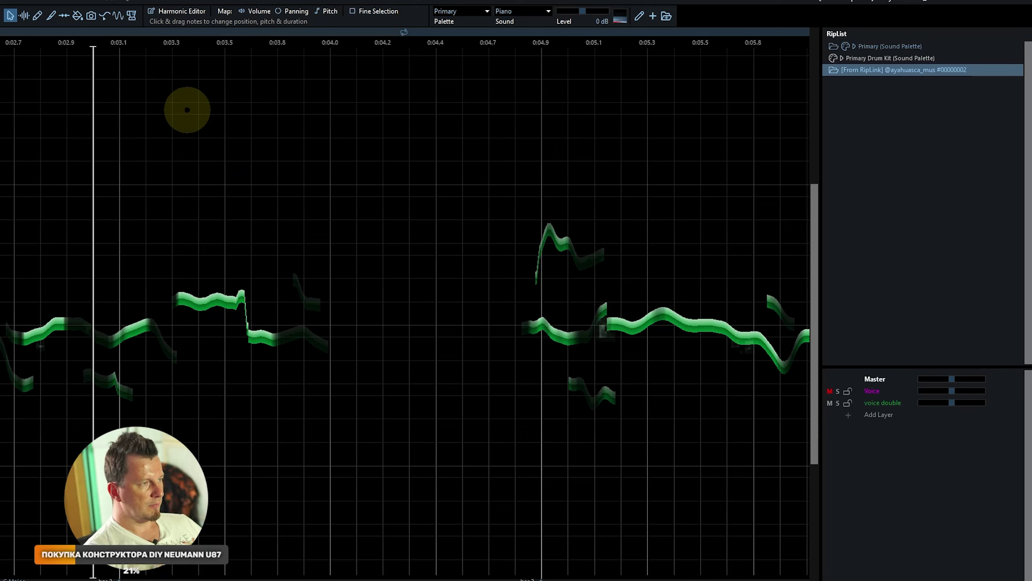
- Redraw the pitch at the start of the following note near 0:03.6 and play the transition
{"action": "left_click", "coordinate": [105, 15]}
{"action": "left_click_drag", "start_coordinate": [256, 334], "coordinate": [245, 332]}
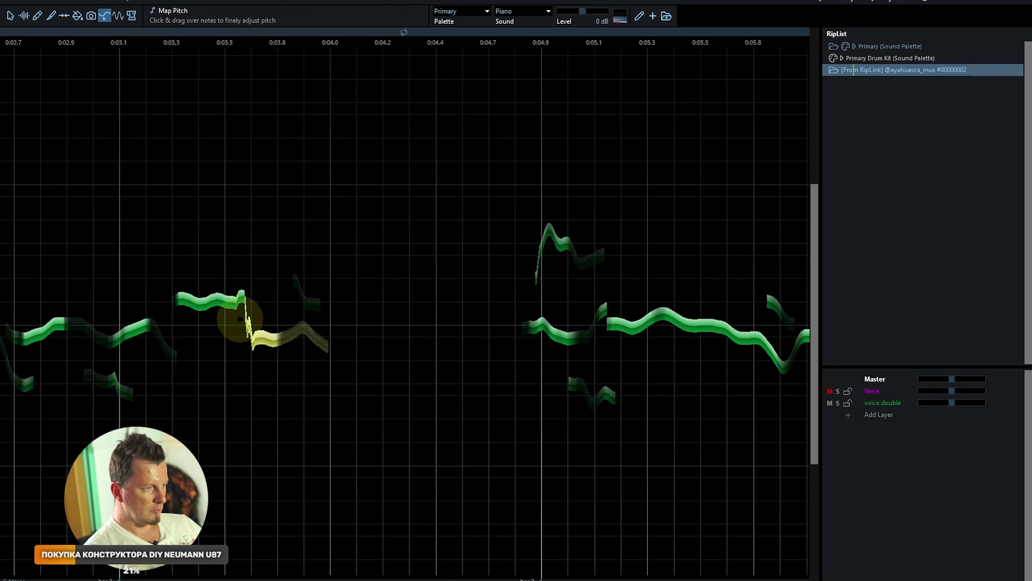
{"action": "left_click", "coordinate": [182, 233]}
{"action": "key", "text": "space"}
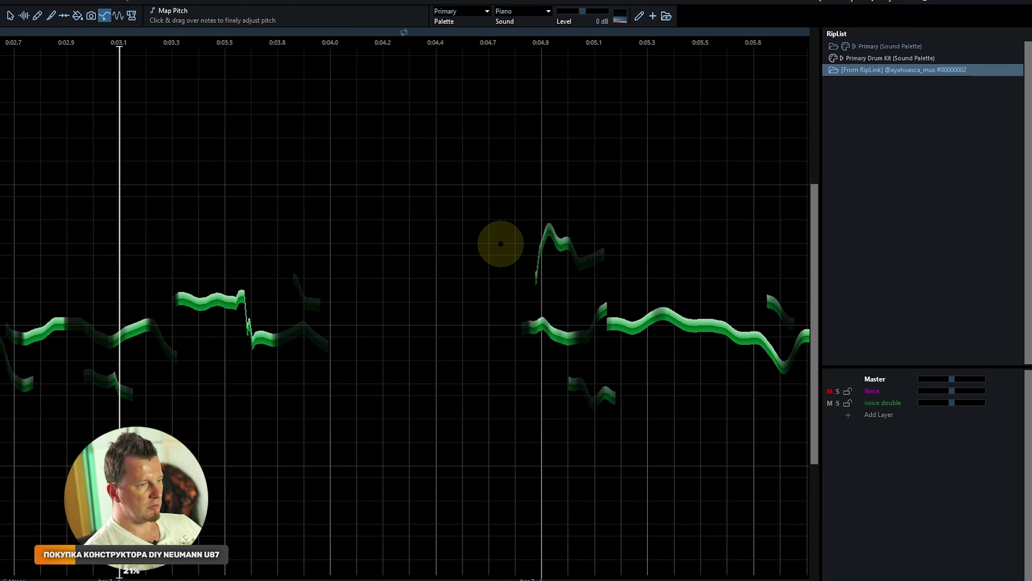
{"action": "key", "text": "Escape"}
- Play the next voice double phrase, raise its long note starting near 0:05.1, and listen to the change
{"action": "left_click", "coordinate": [504, 250]}
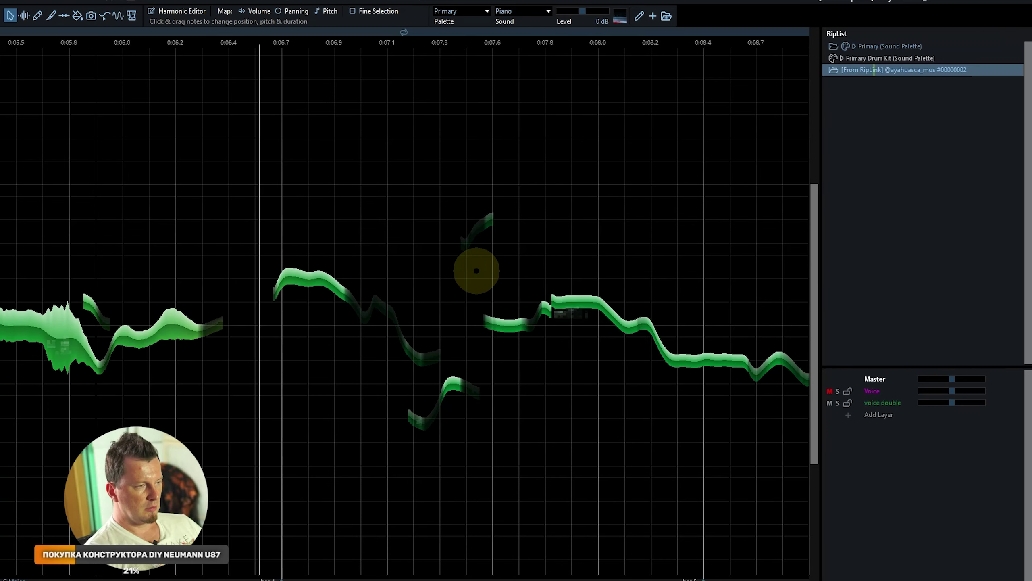
{"action": "scroll", "coordinate": [477, 270], "scroll_direction": "up", "scroll_amount": 1}
{"action": "scroll", "coordinate": [476, 271], "scroll_direction": "down", "scroll_amount": 6}
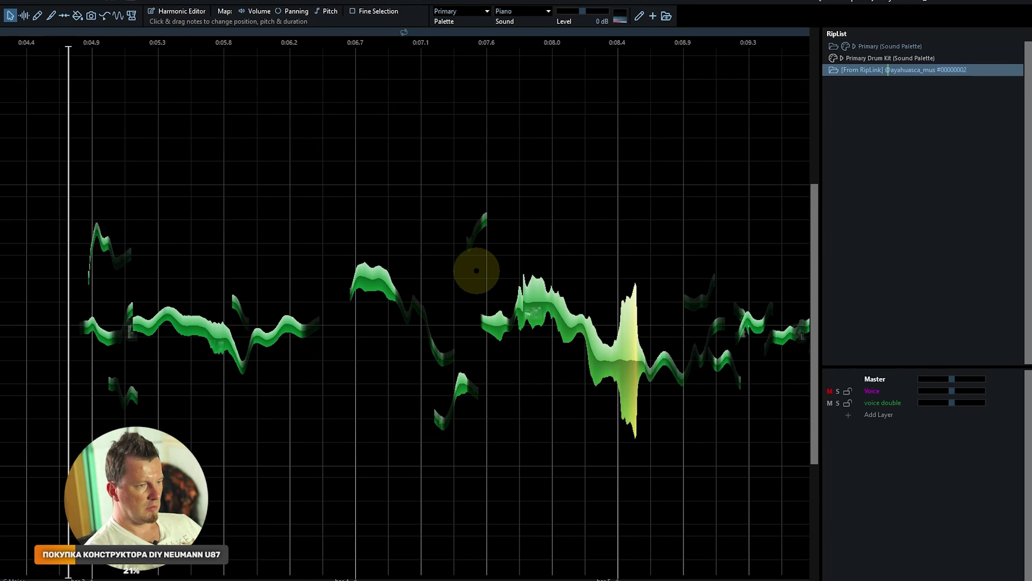
{"action": "left_click", "coordinate": [164, 317]}
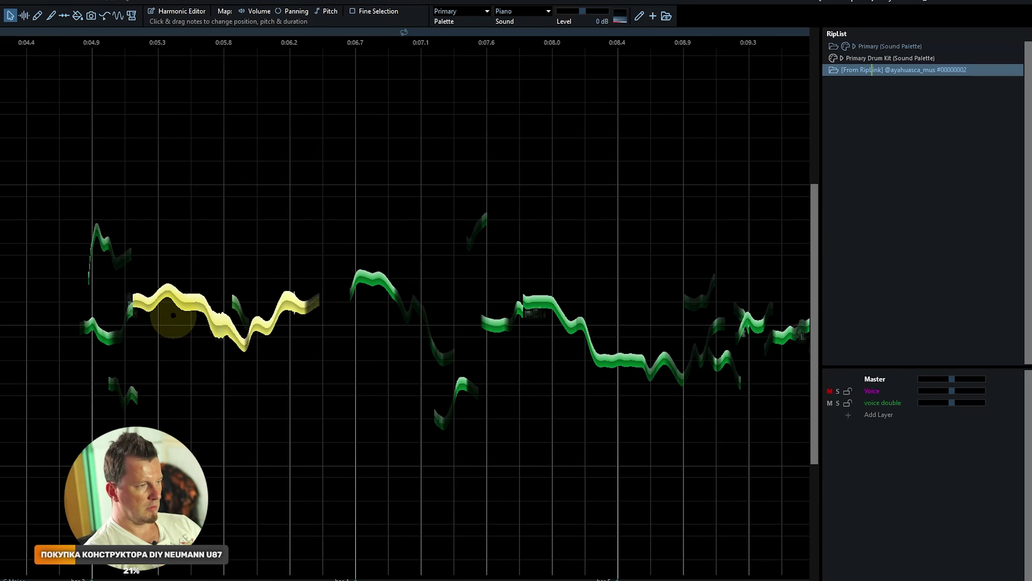
{"action": "left_click", "coordinate": [122, 173]}
{"action": "left_click", "coordinate": [101, 127]}
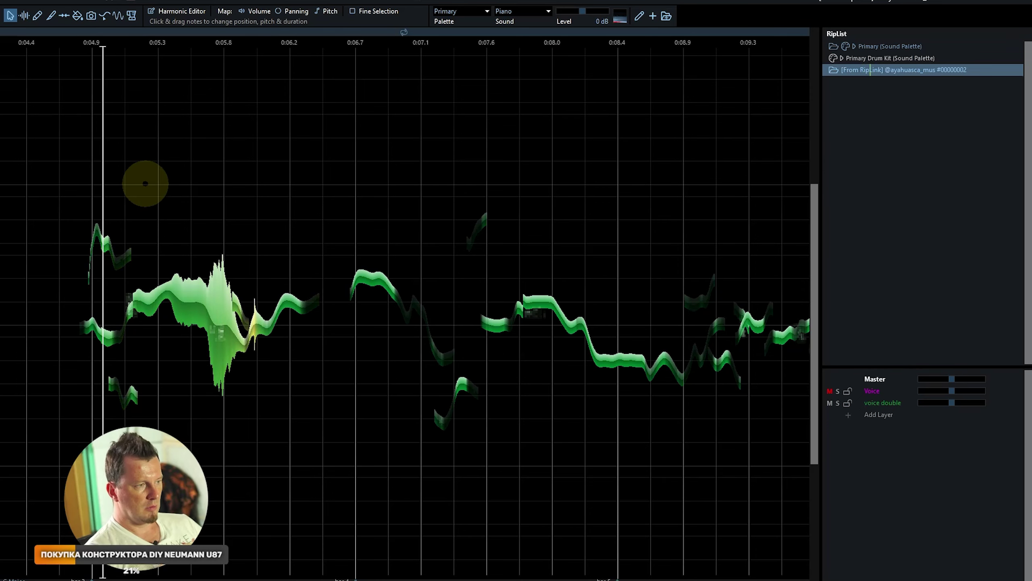
- Split the raised note near 0:05.6 and 0:05.4, leave only the opening piece shifted higher, and play the phrase
{"action": "left_click", "coordinate": [156, 204]}
{"action": "key", "text": "4"}
{"action": "left_click", "coordinate": [199, 305]}
{"action": "key", "text": "4"}
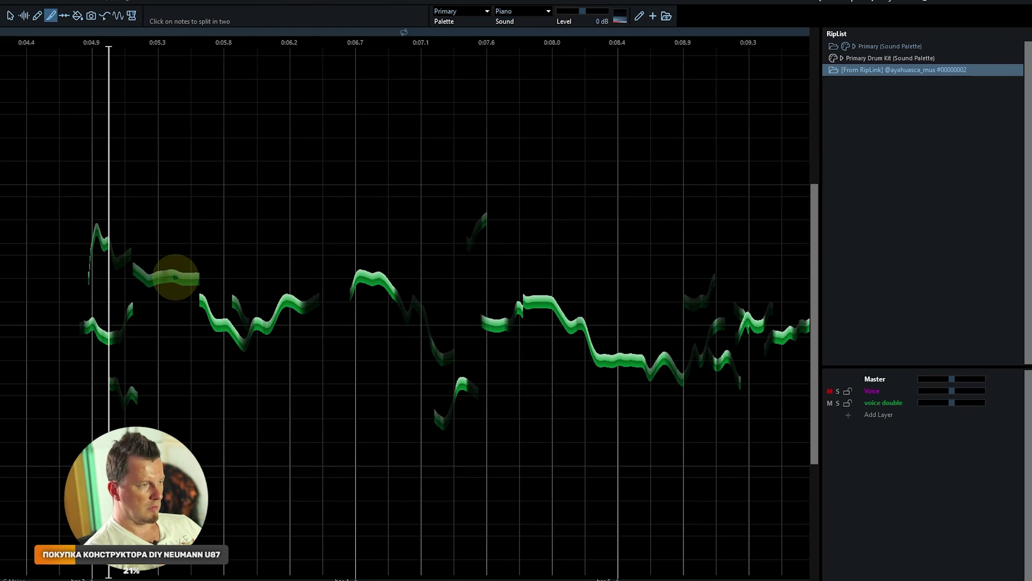
{"action": "left_click", "coordinate": [169, 277]}
{"action": "key", "text": "1"}
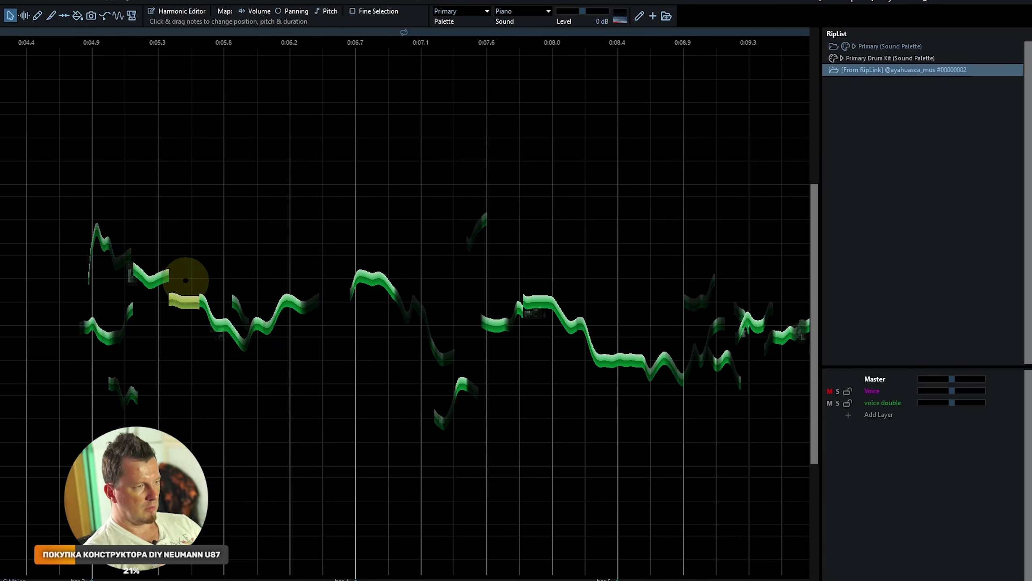
{"action": "left_click", "coordinate": [92, 156]}
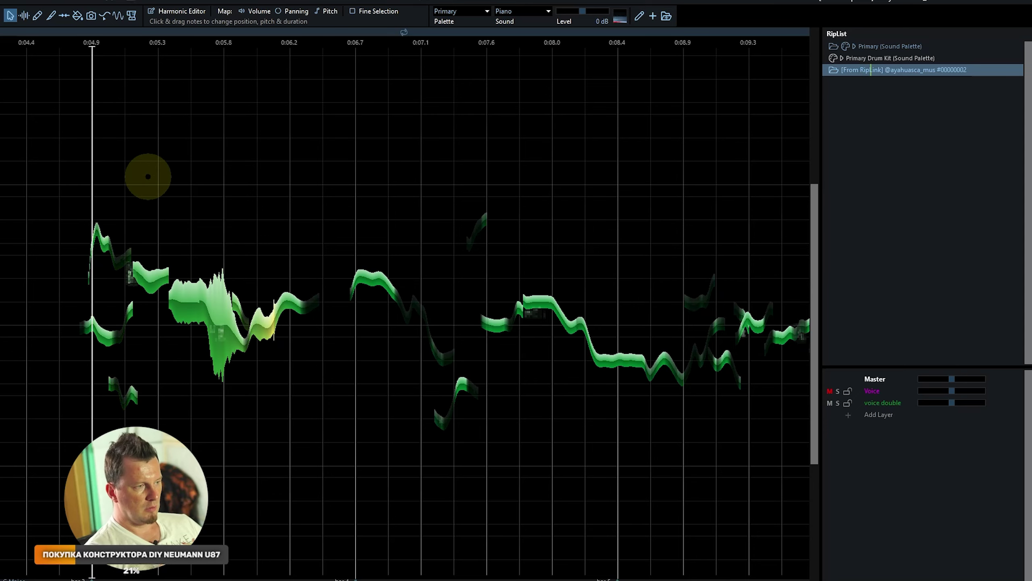
{"action": "key", "text": "space"}
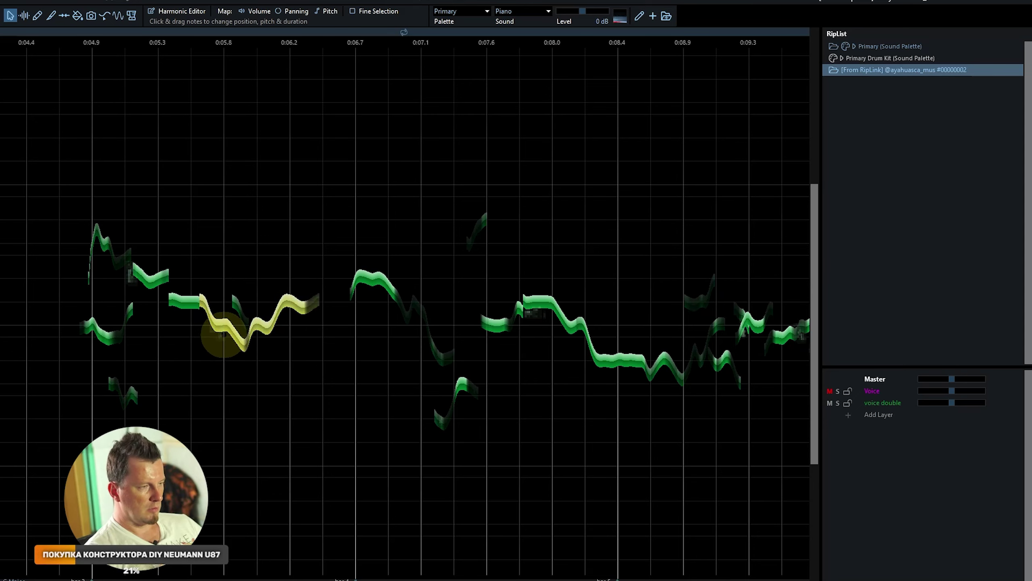
- Split the remaining phrase note near 0:05.9, lower its first piece, flatten that piece's opening pitch with Draw Pitch, and play it
{"action": "key", "text": "s"}
{"action": "key", "text": "Escape"}
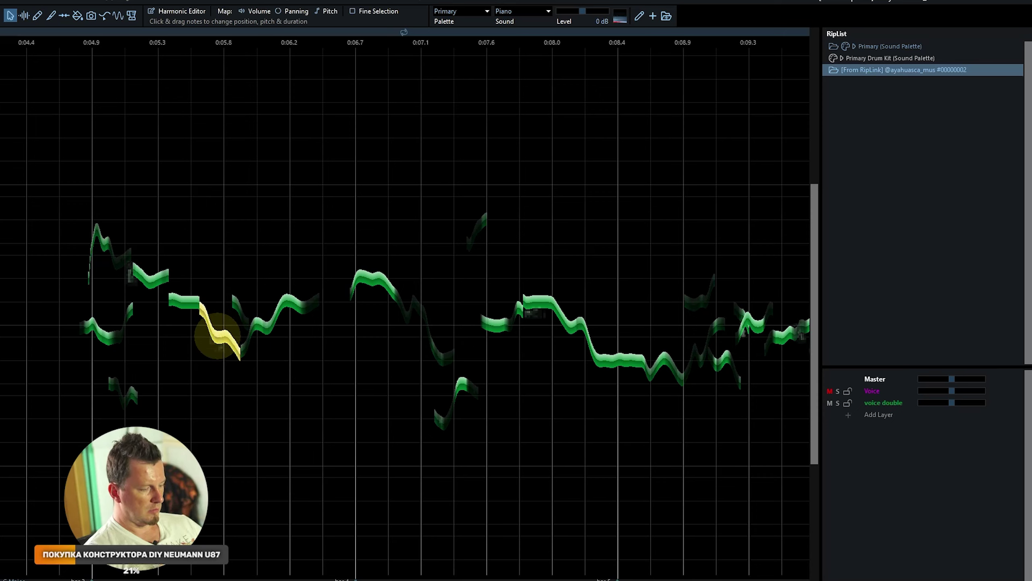
{"action": "key", "text": "p"}
{"action": "left_click_drag", "start_coordinate": [198, 333], "coordinate": [163, 338]}
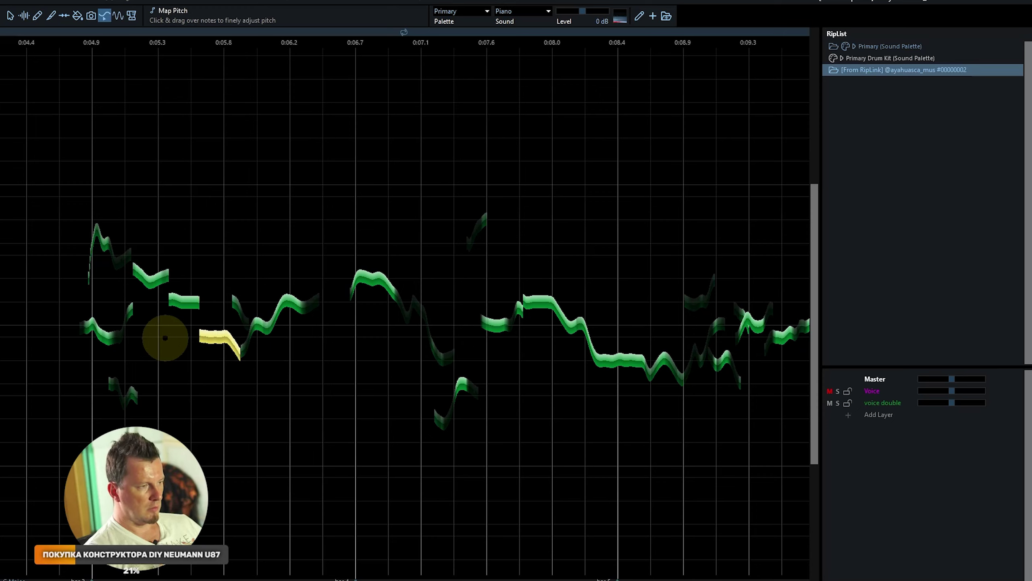
{"action": "left_click", "coordinate": [161, 339]}
{"action": "key", "text": "space"}
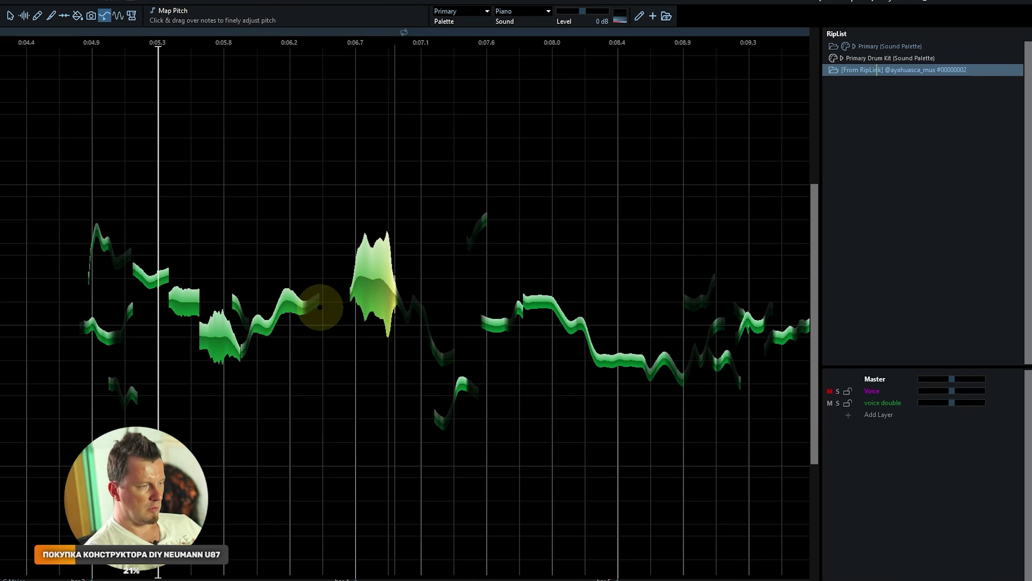
- Play the voice double phrase around 0:04.9, remove its stray high note near 0:04.9, and replay from just before it
{"action": "key", "text": "space"}
{"action": "key", "text": "Escape"}
{"action": "left_click", "coordinate": [372, 281]}
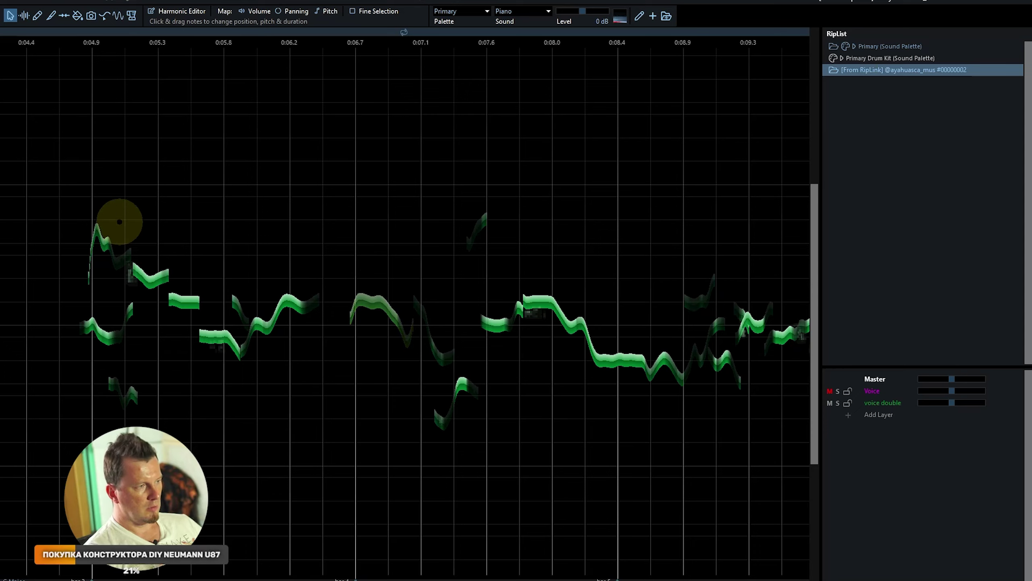
{"action": "left_click", "coordinate": [82, 213]}
{"action": "key", "text": "space"}
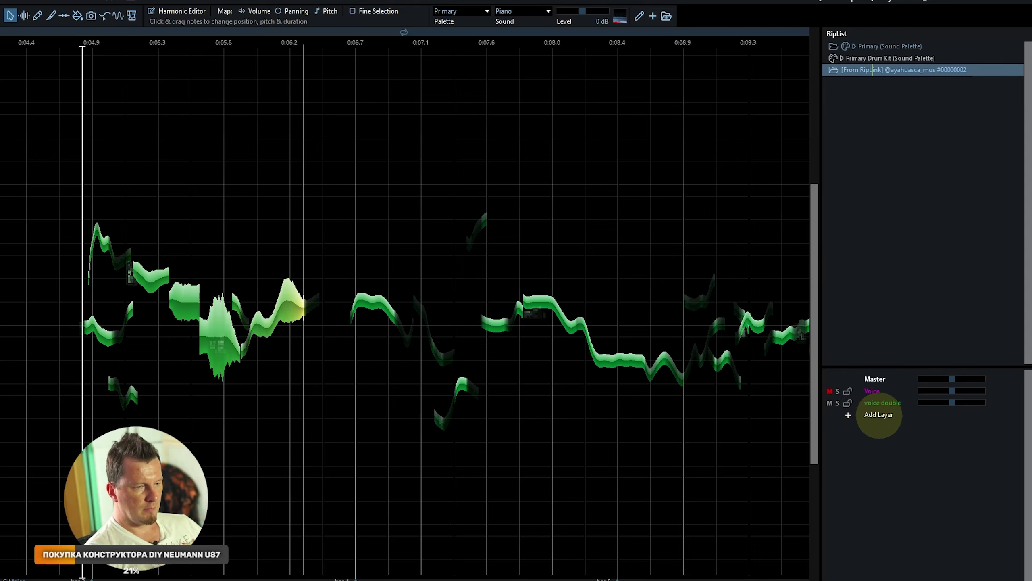
{"action": "left_click", "coordinate": [829, 391]}
{"action": "left_click", "coordinate": [40, 232]}
{"action": "key", "text": "space"}
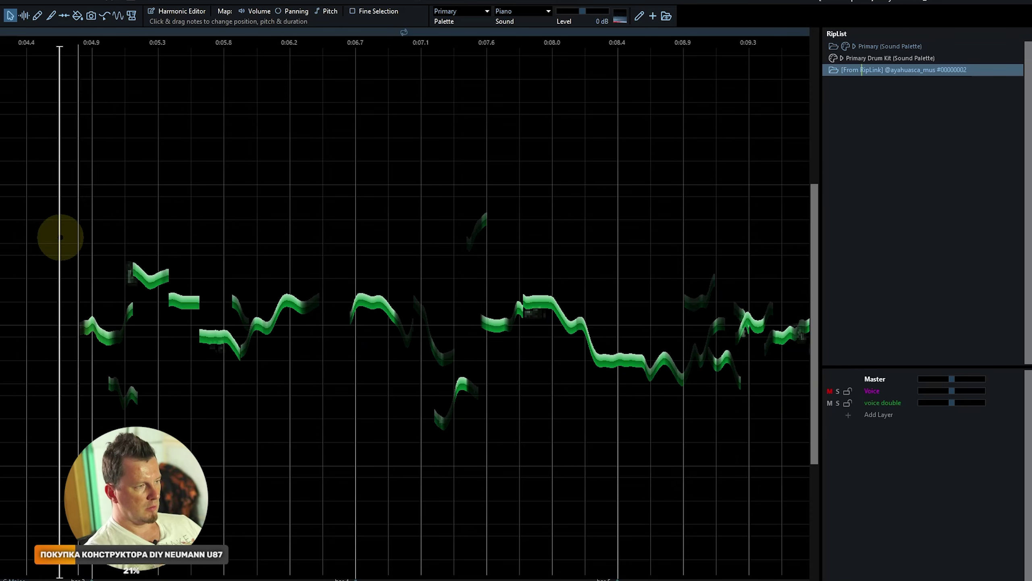
{"action": "key", "text": "space"}
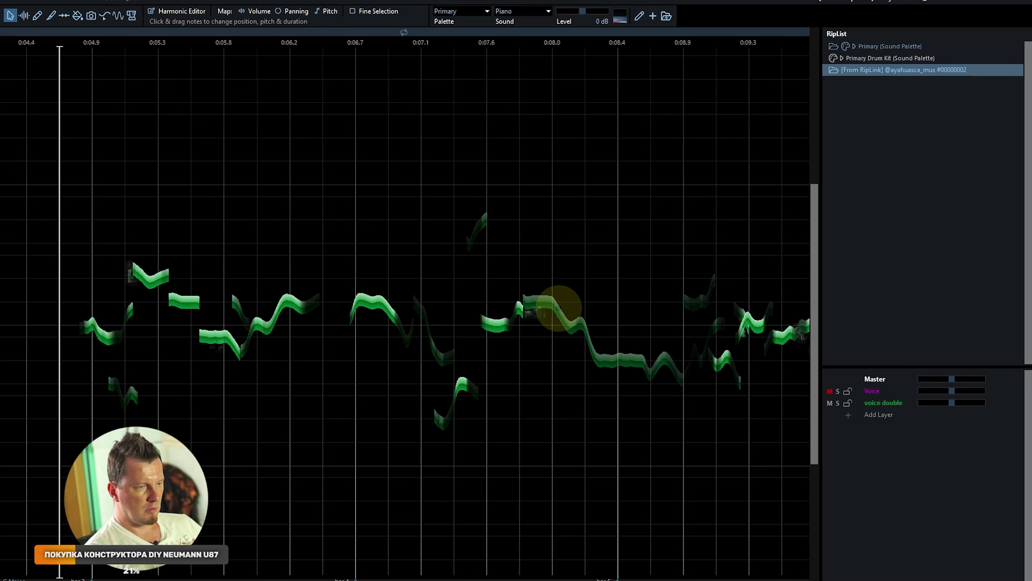
- Split the long voice double note near 0:08.2, raise its second piece, and play on from about 0:07.7
{"action": "left_click", "coordinate": [541, 303]}
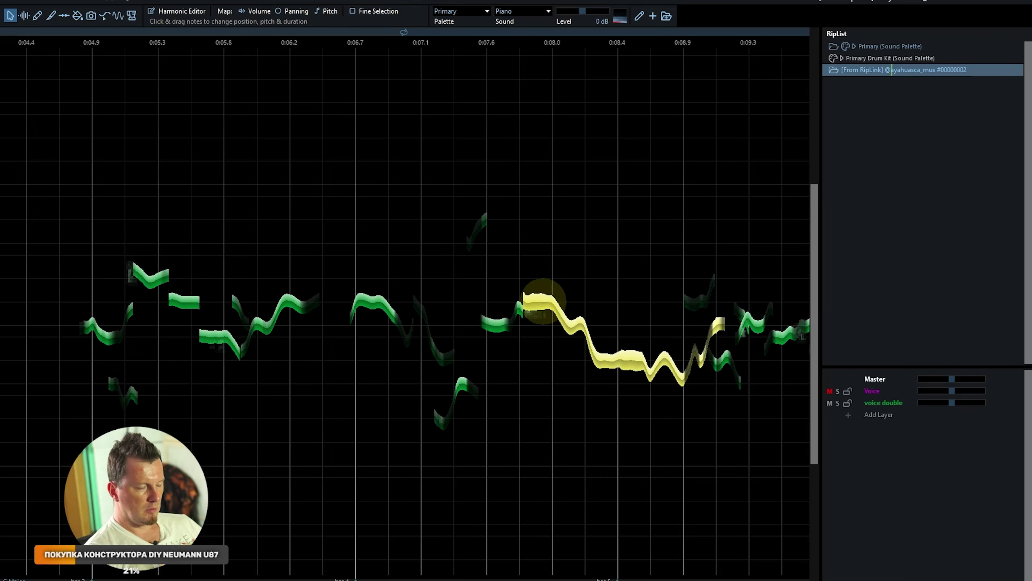
{"action": "key", "text": "4"}
{"action": "left_click", "coordinate": [588, 336]}
{"action": "key", "text": "1"}
{"action": "left_click", "coordinate": [616, 335]}
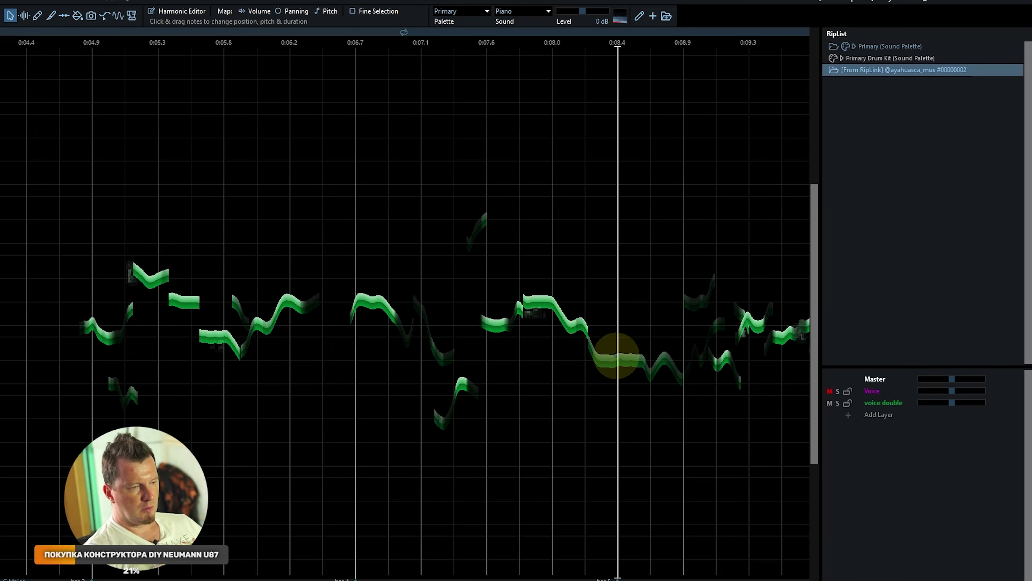
{"action": "left_click_drag", "start_coordinate": [614, 357], "coordinate": [616, 342]}
{"action": "left_click", "coordinate": [510, 275]}
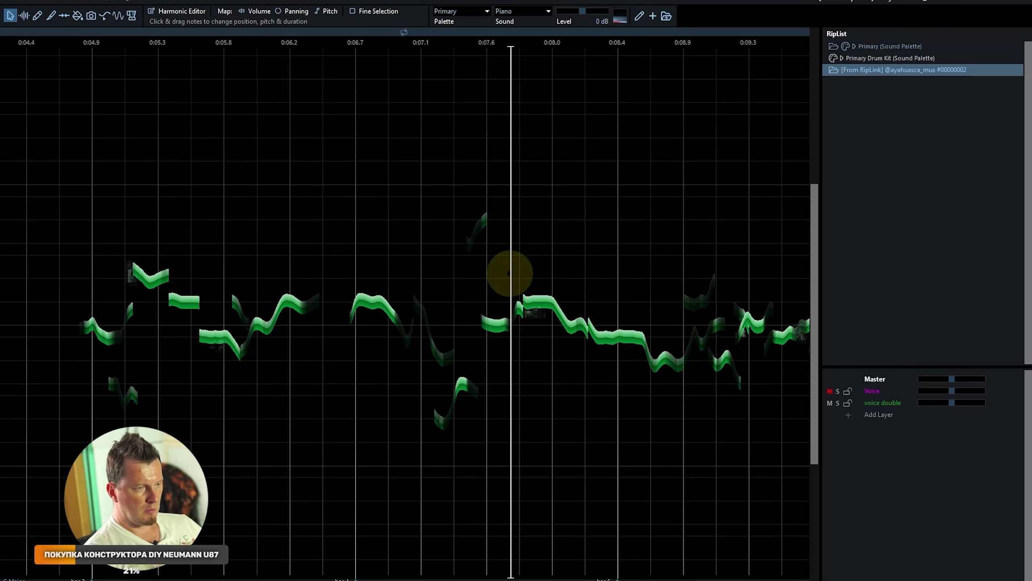
{"action": "key", "text": "space"}
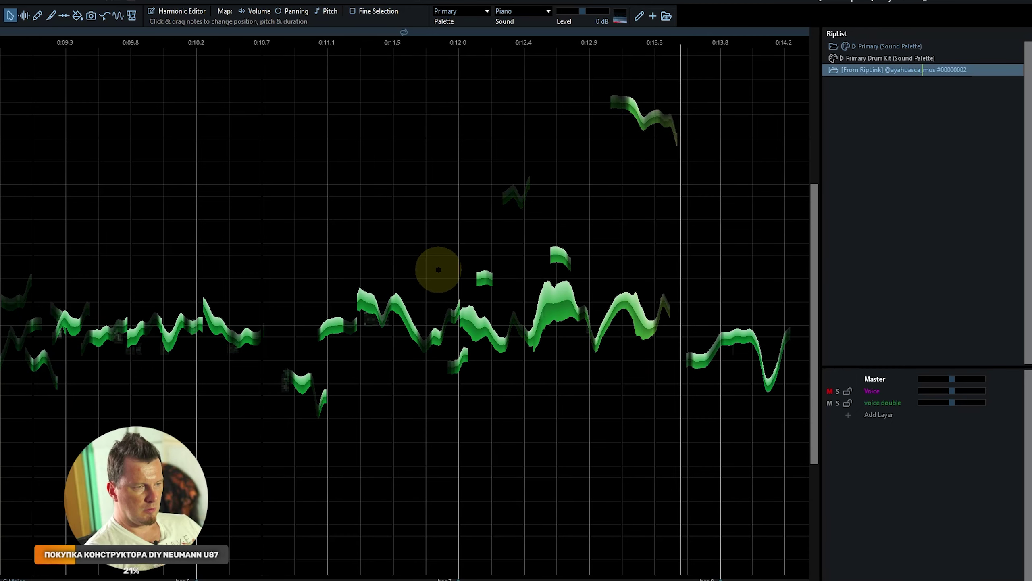
{"action": "key", "text": "space"}
- Briefly unmute the Voice layer for comparison, then flatten the dip ending the last voice double note near 0:14.1 with Map Pitch
{"action": "left_click", "coordinate": [829, 391]}
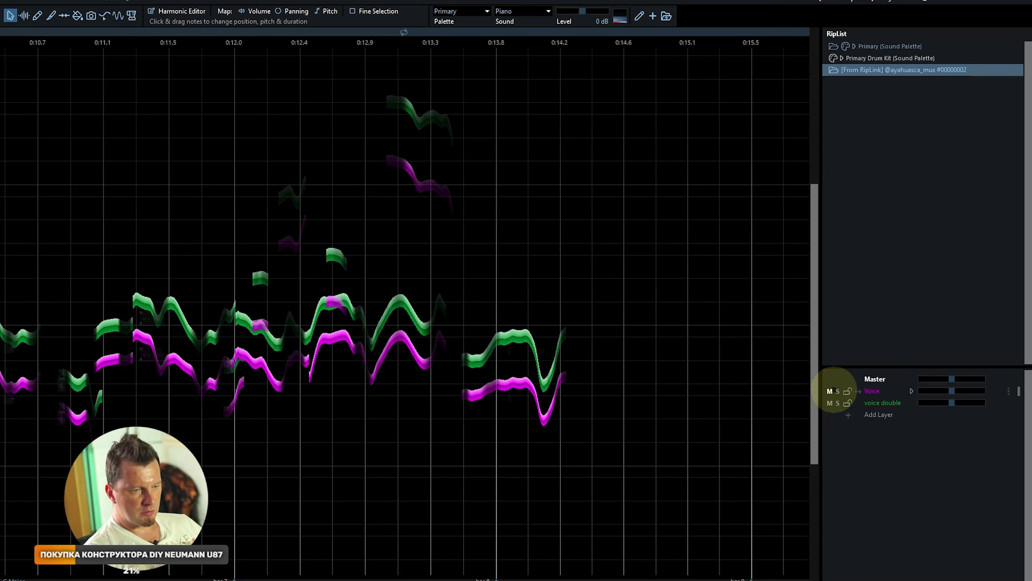
{"action": "left_click", "coordinate": [831, 391]}
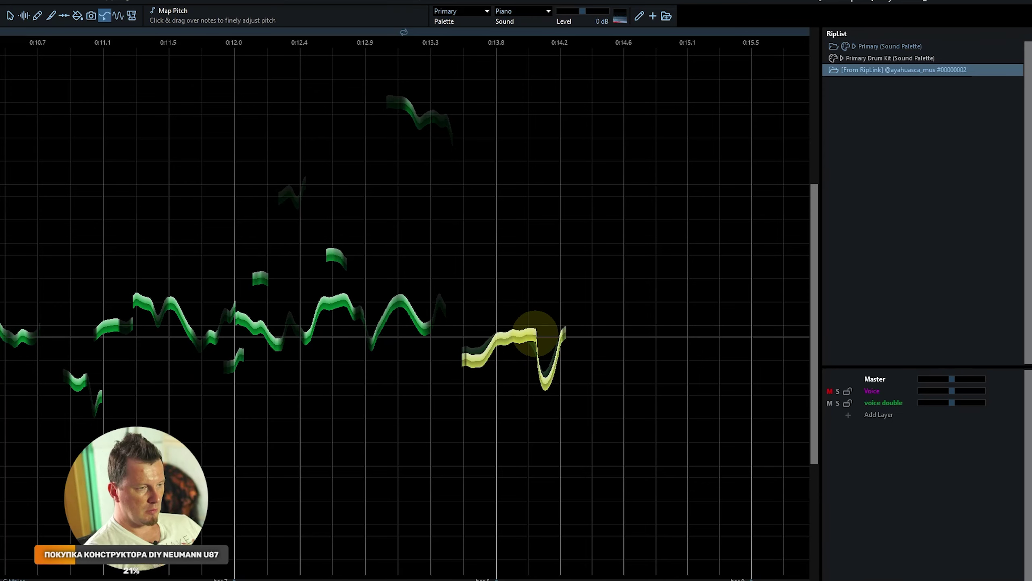
{"action": "left_click_drag", "start_coordinate": [537, 334], "coordinate": [556, 335]}
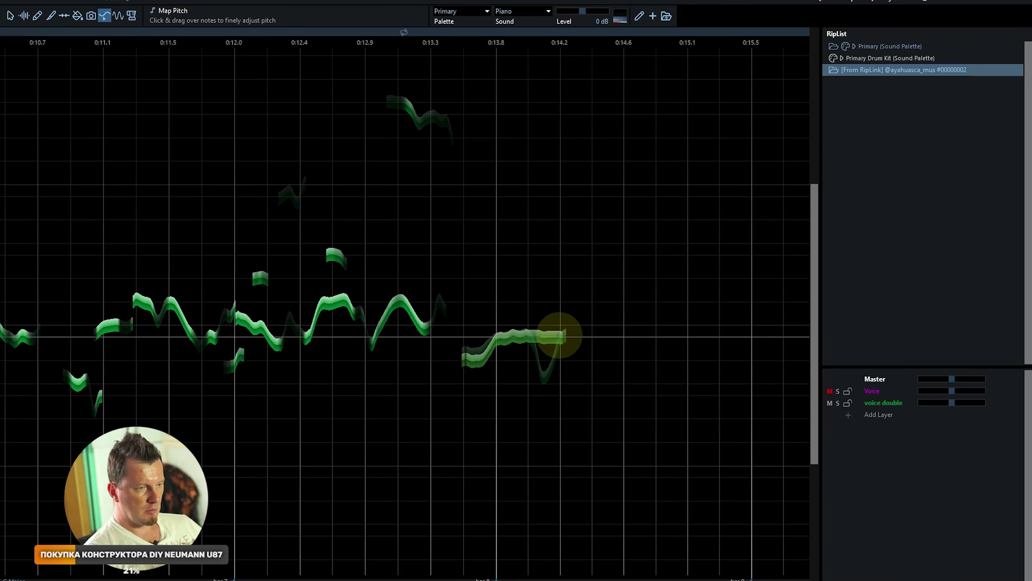
{"action": "double_click", "coordinate": [412, 223]}
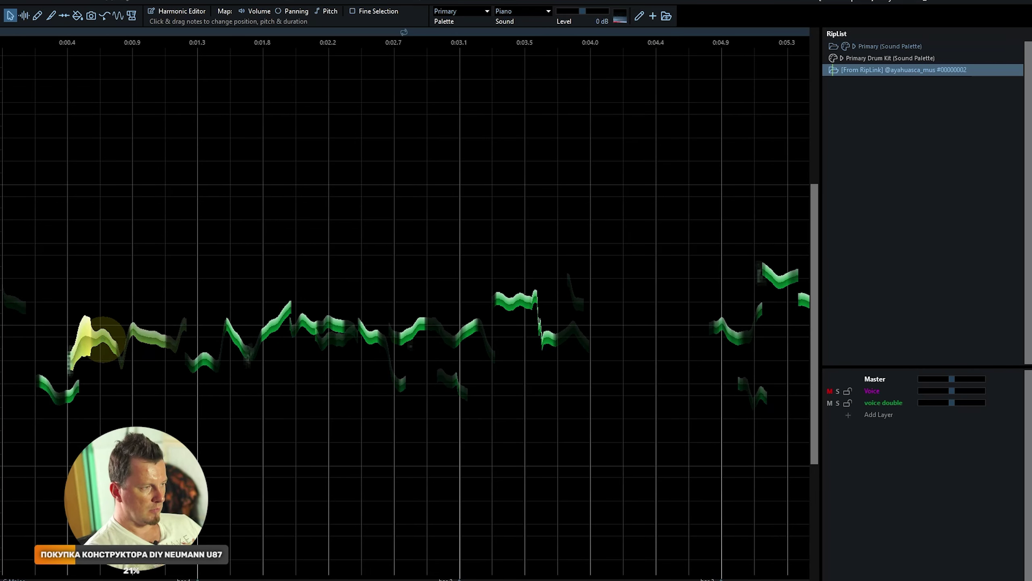
- Split the early voice double note near 0:00.7 and 0:00.9, raise only the middle piece, and flatten its pitch curve
{"action": "key", "text": "4"}
{"action": "left_click", "coordinate": [103, 337]}
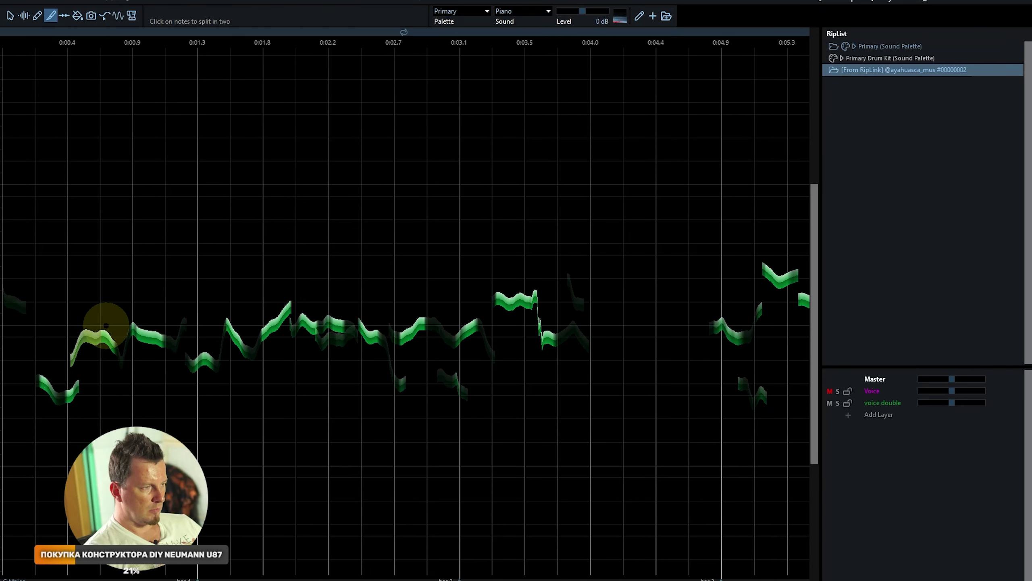
{"action": "key", "text": "1"}
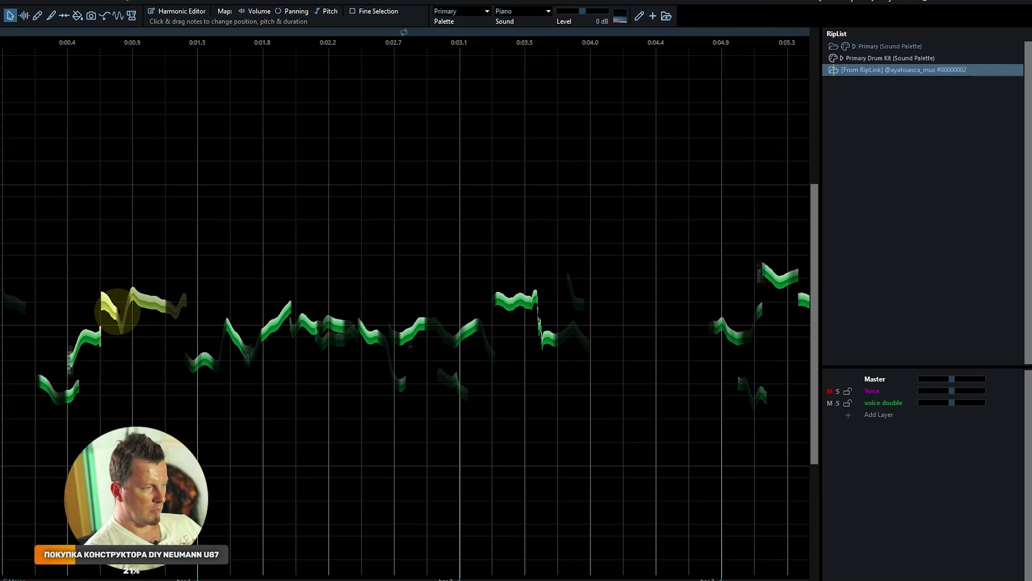
{"action": "key", "text": "ctrl+z"}
{"action": "key", "text": "4"}
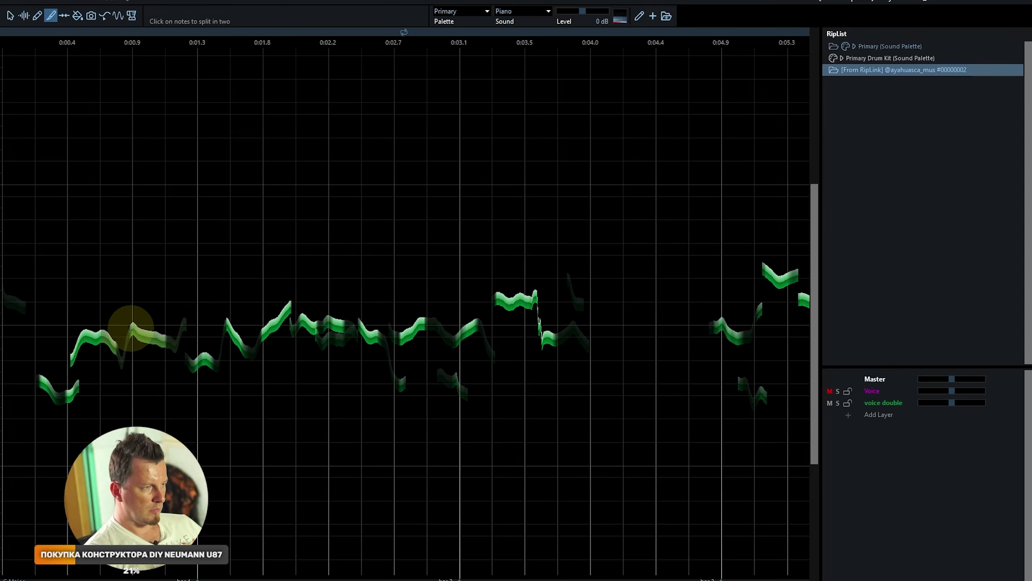
{"action": "left_click", "coordinate": [133, 327]}
{"action": "key", "text": "1"}
{"action": "mouse_move", "coordinate": [115, 337]}
{"action": "left_mouse_down"}
{"action": "mouse_move", "coordinate": [115, 295]}
{"action": "mouse_move", "coordinate": [103, 298]}
{"action": "mouse_move", "coordinate": [132, 304]}
{"action": "left_mouse_up"}
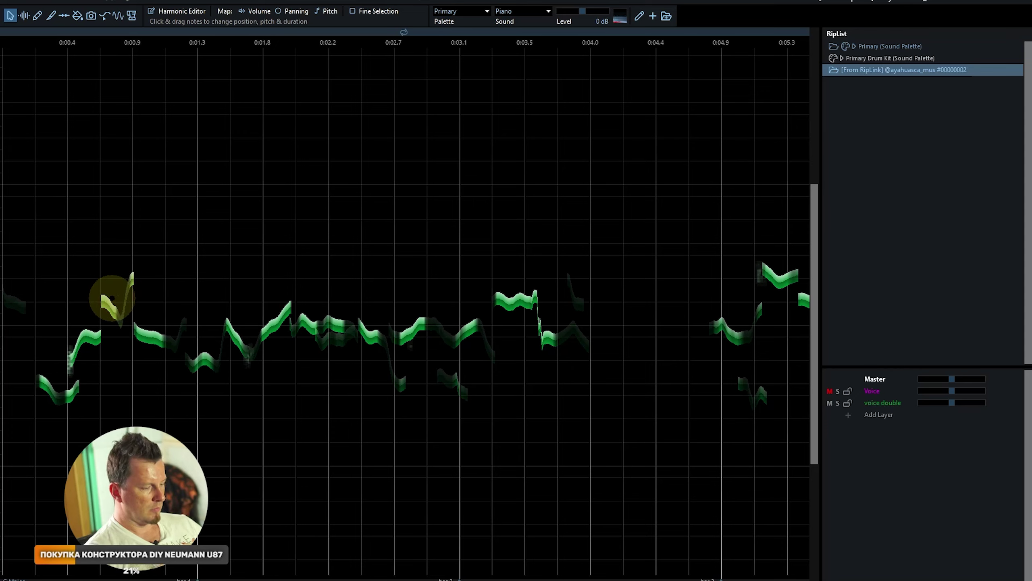
{"action": "key", "text": "8"}
{"action": "key", "text": "Escape"}
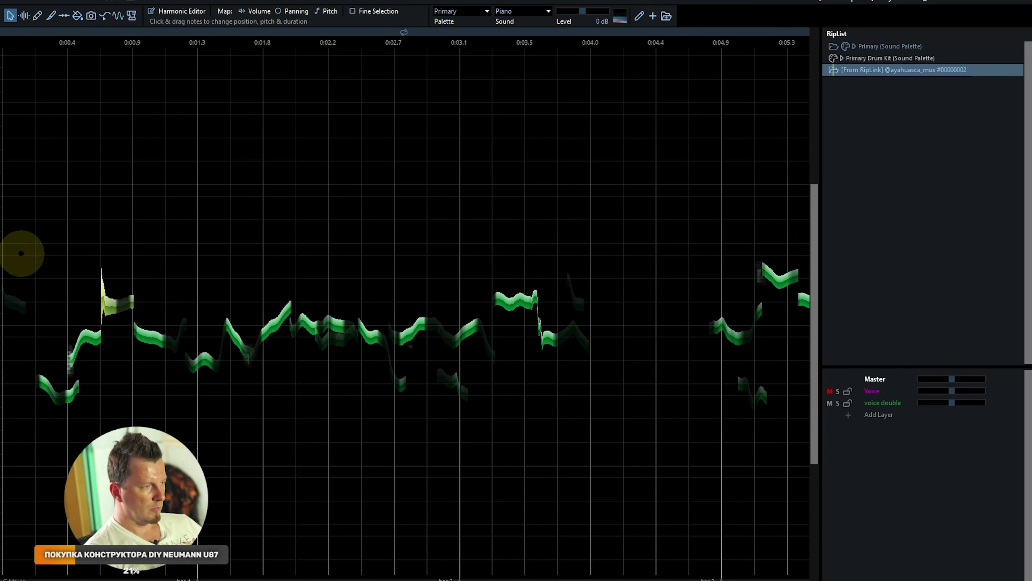
- Play the voice double's opening, lower its long note near 0:03.4, and unmute the Voice layer
{"action": "key", "text": "space"}
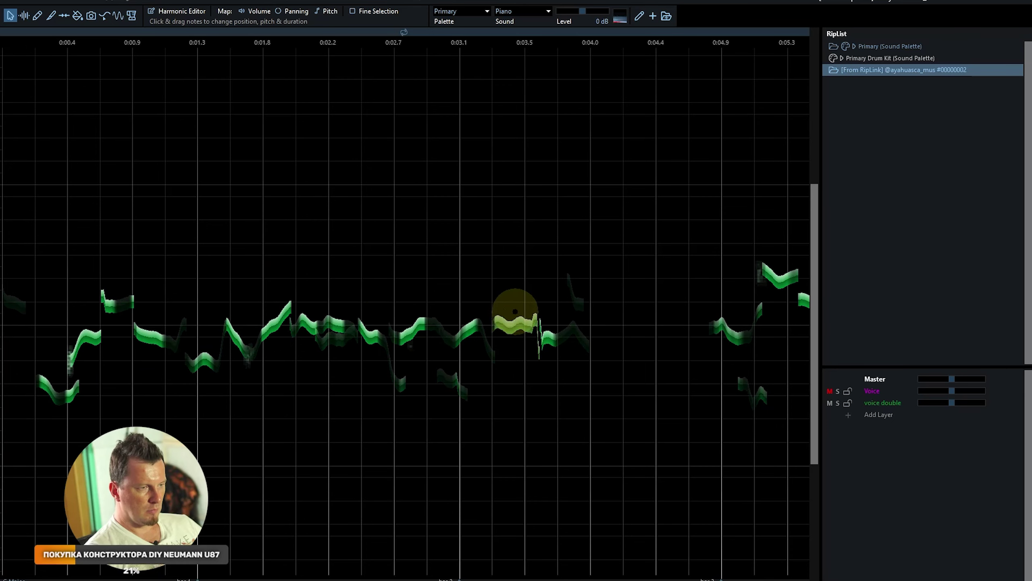
{"action": "left_click", "coordinate": [361, 247]}
{"action": "left_click", "coordinate": [830, 391]}
- Raise the voice double notes starting near 0:02.7 and listen to both layers together through the closing phrases
{"action": "left_click", "coordinate": [25, 256]}
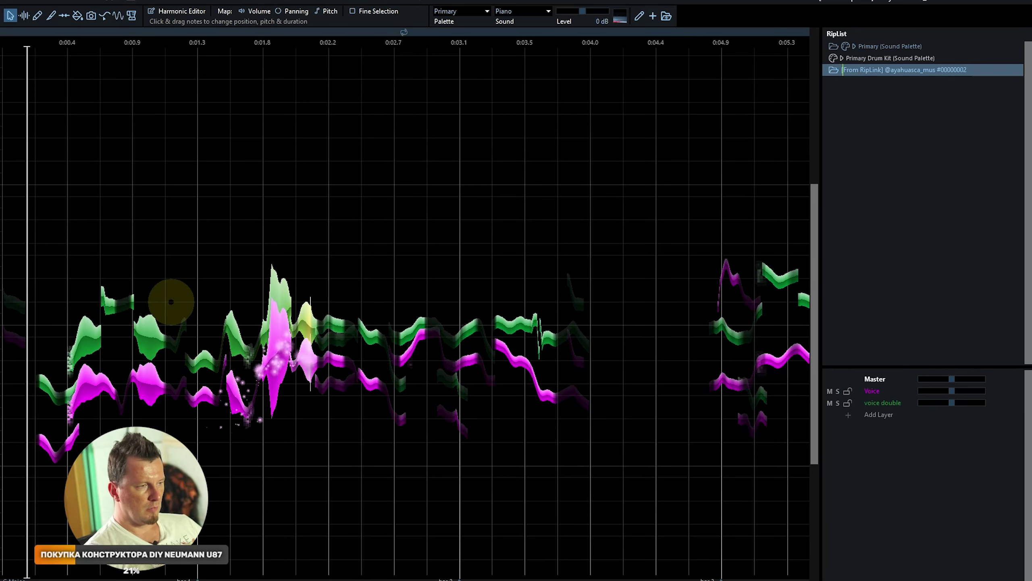
{"action": "left_click", "coordinate": [406, 324]}
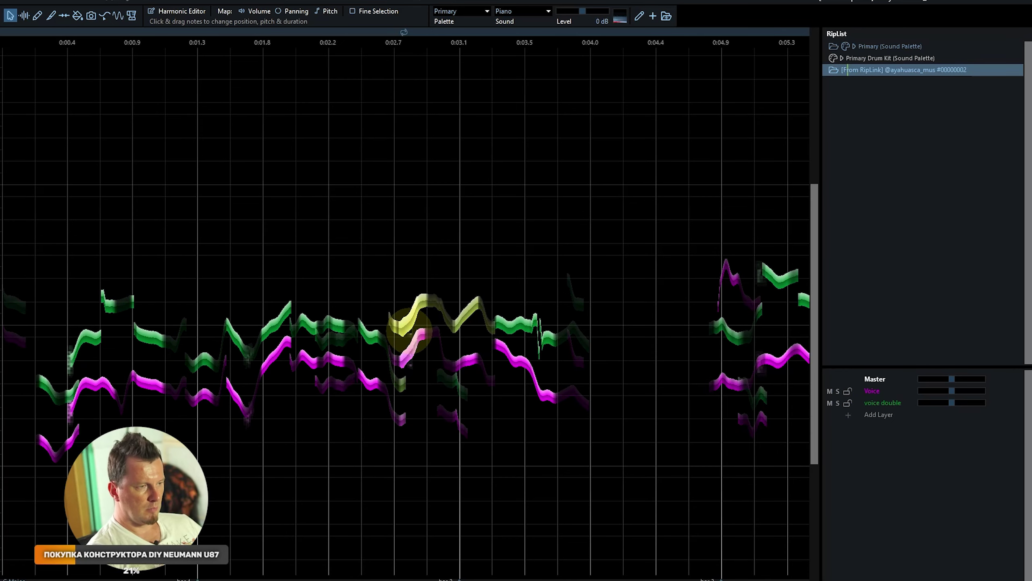
{"action": "left_click", "coordinate": [329, 254]}
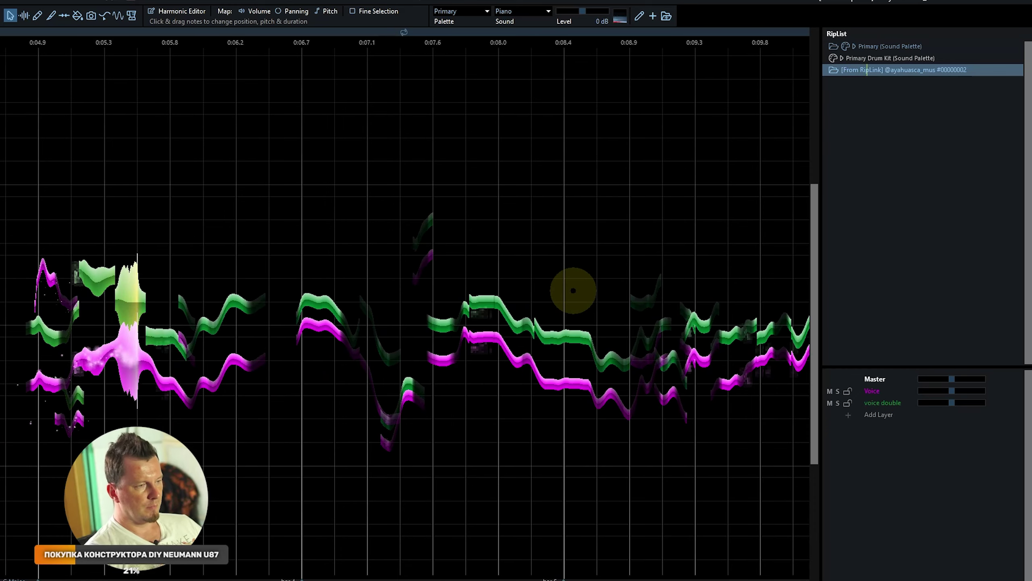
{"action": "left_click", "coordinate": [368, 284]}
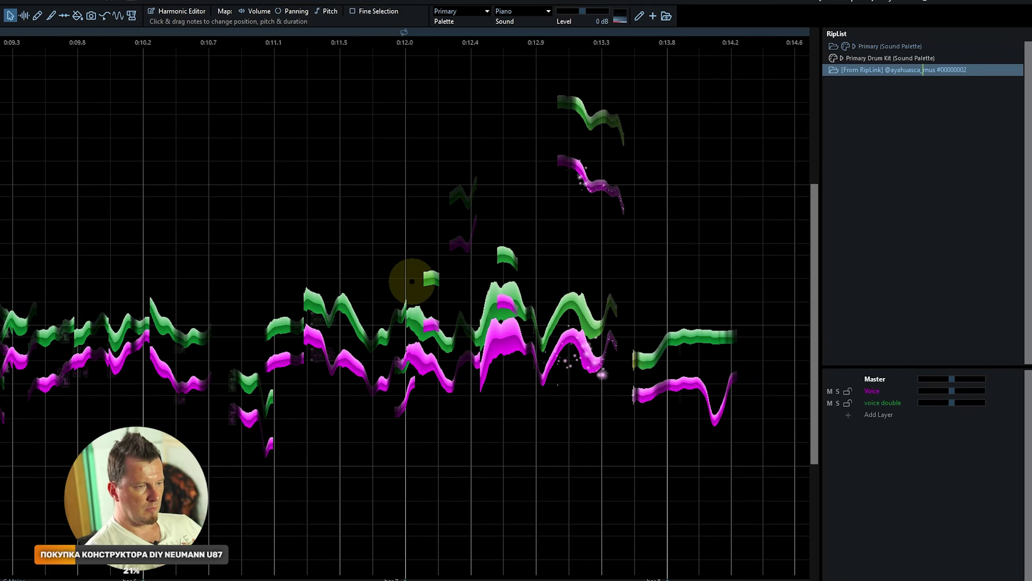
- Update the edited clip in REAPER, play it, and lower track 2's volume to about -2.74 dB
{"action": "left_click", "coordinate": [12, 1]}
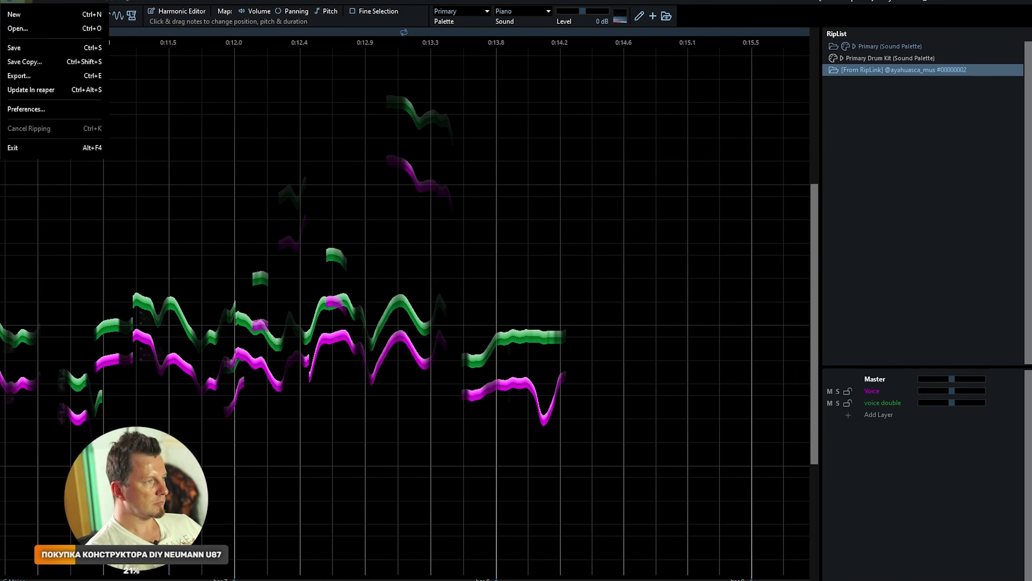
{"action": "left_click", "coordinate": [33, 90]}
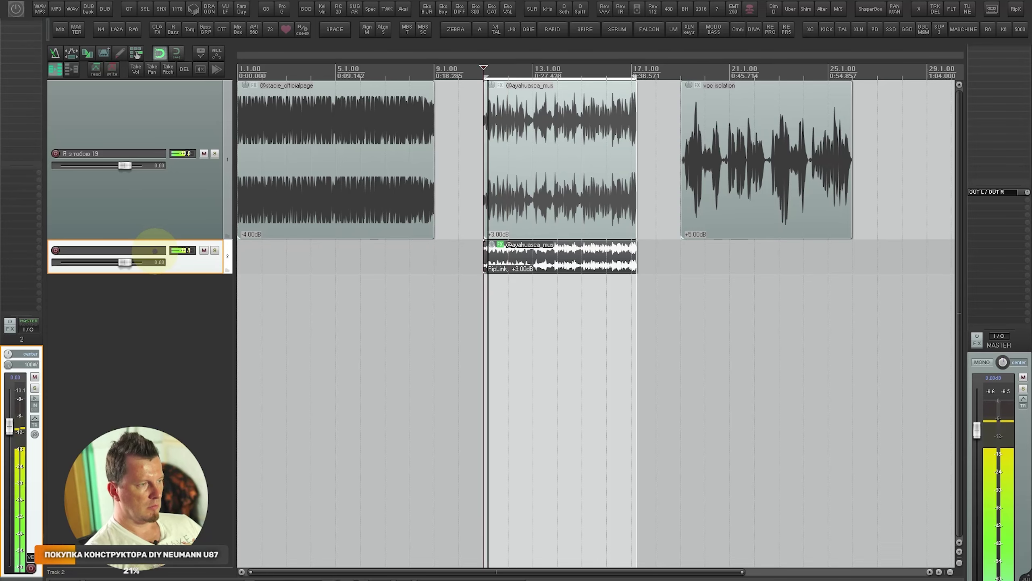
{"action": "mouse_move", "coordinate": [126, 261]}
{"action": "left_mouse_down"}
{"action": "mouse_move", "coordinate": [97, 262]}
{"action": "mouse_move", "coordinate": [110, 262]}
{"action": "left_mouse_up"}
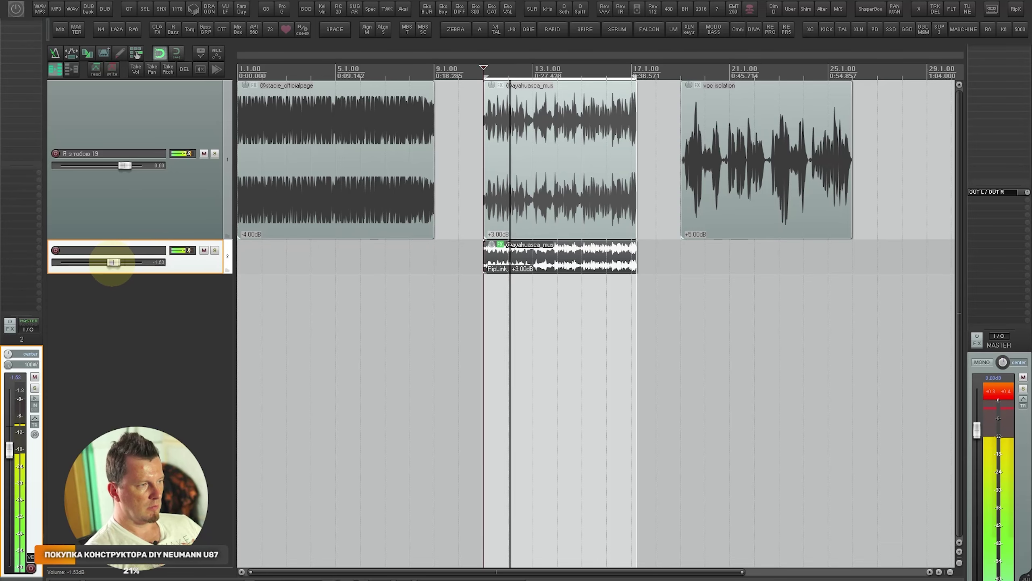
{"action": "key", "text": "space"}
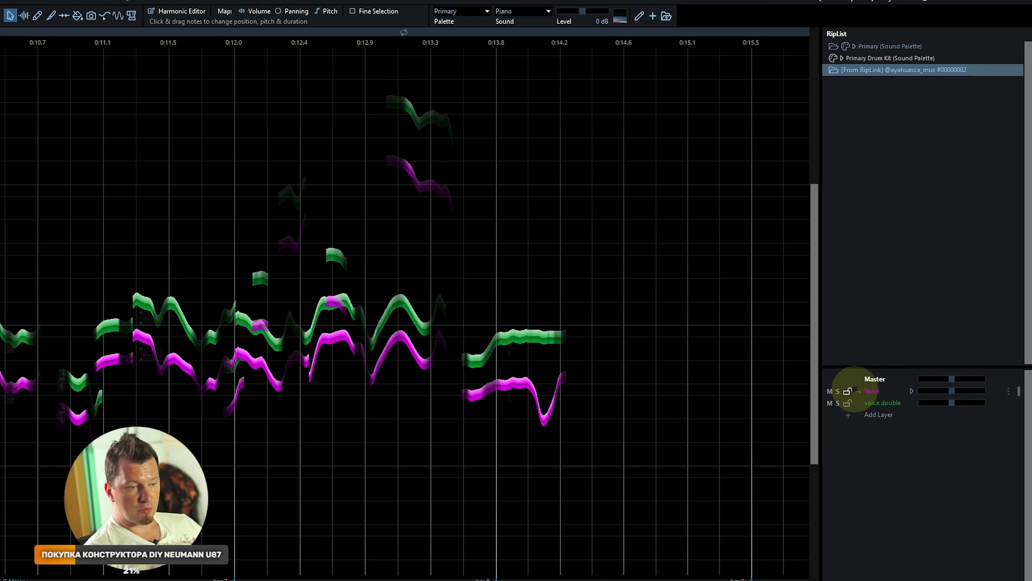
- Mute the Voice layer in RipX and update the clip in REAPER with only the voice double
{"action": "left_click", "coordinate": [829, 390]}
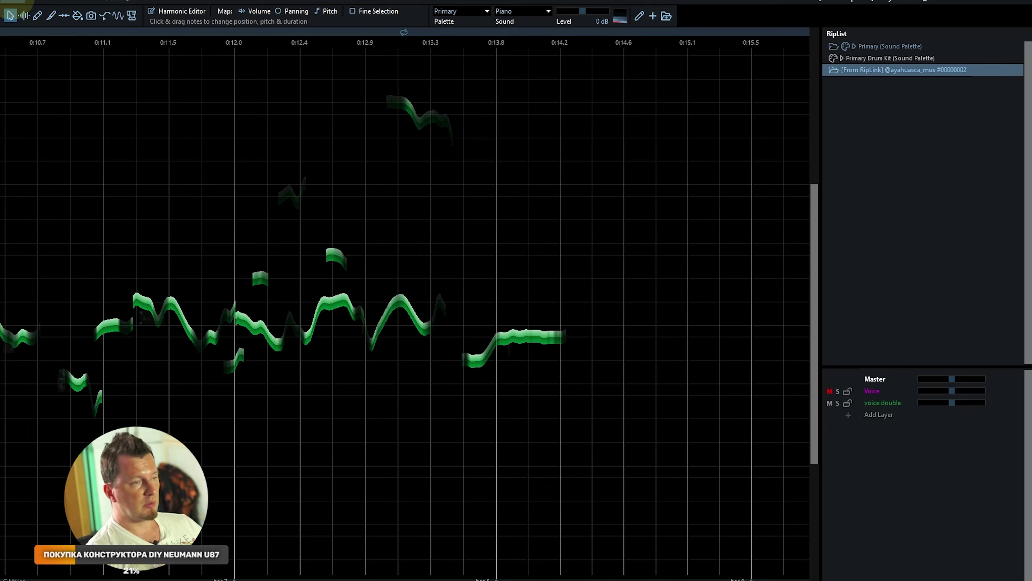
{"action": "left_click", "coordinate": [13, 2]}
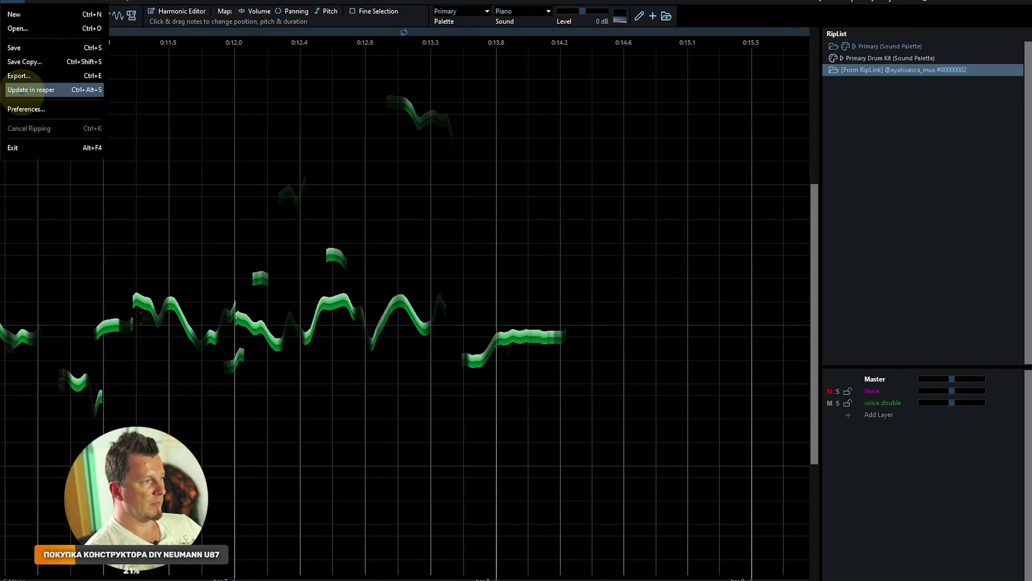
{"action": "left_click", "coordinate": [30, 90]}
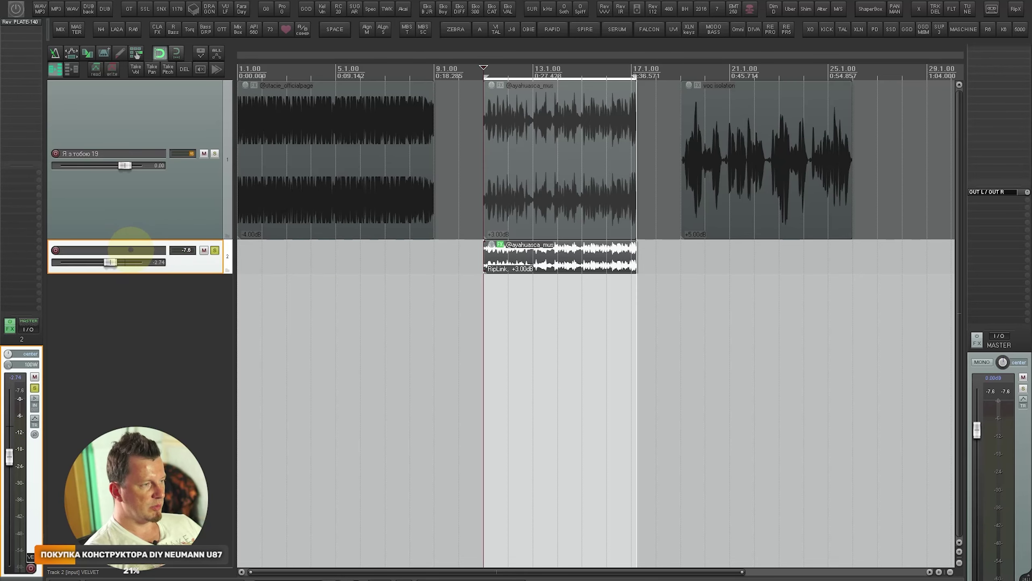
- Unsolo track 2, play it together with the original vocal, and lower its volume slightly further
{"action": "key", "text": "F6"}
{"action": "key", "text": "space"}
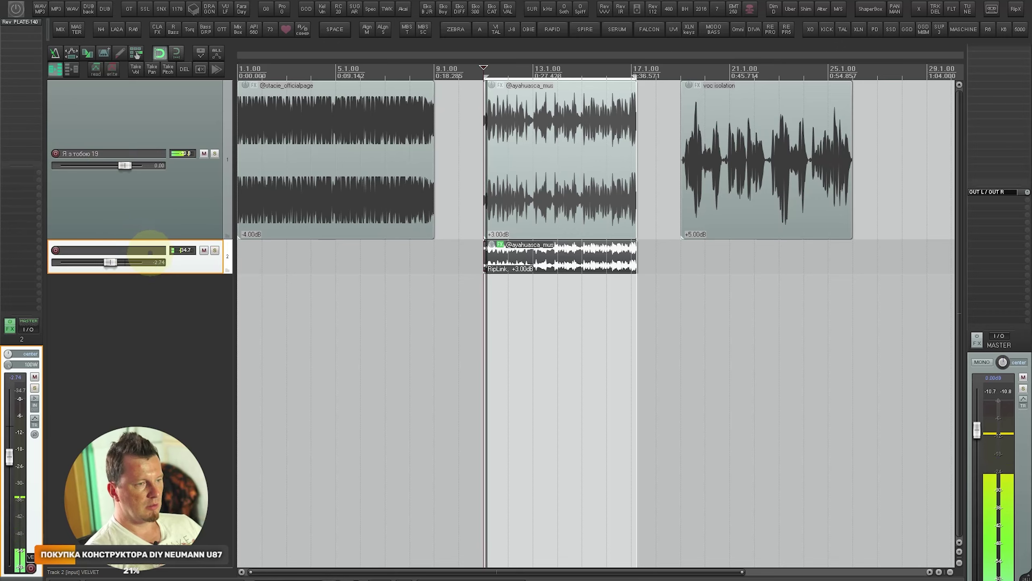
{"action": "mouse_move", "coordinate": [109, 262]}
{"action": "left_mouse_down"}
{"action": "mouse_move", "coordinate": [69, 262]}
{"action": "mouse_move", "coordinate": [112, 262]}
{"action": "mouse_move", "coordinate": [102, 261]}
{"action": "left_mouse_up"}
{"action": "key", "text": "space"}
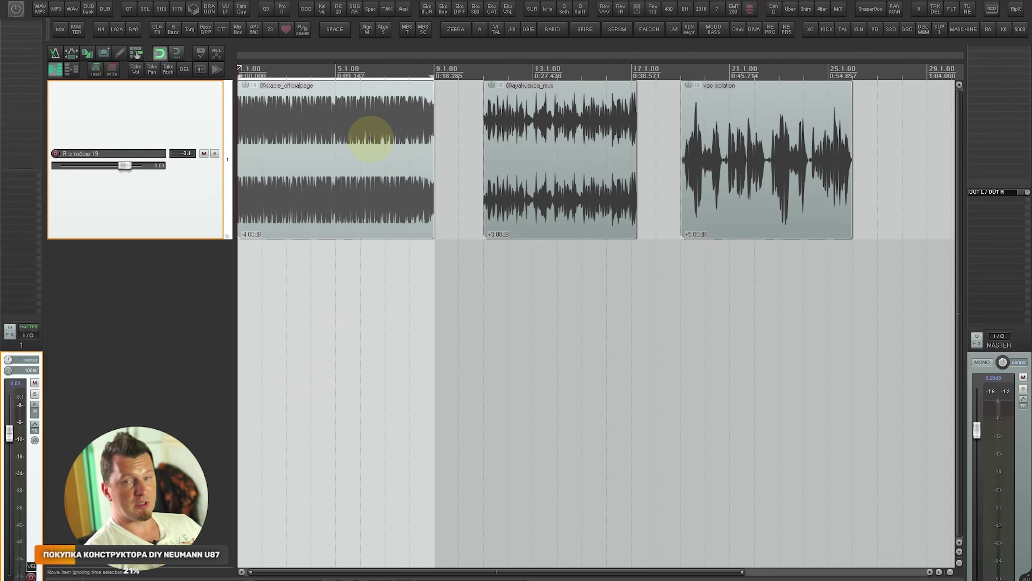
- Play the first mixed clip in the arrangement and inspect its waveform up close
{"action": "key", "text": "space"}
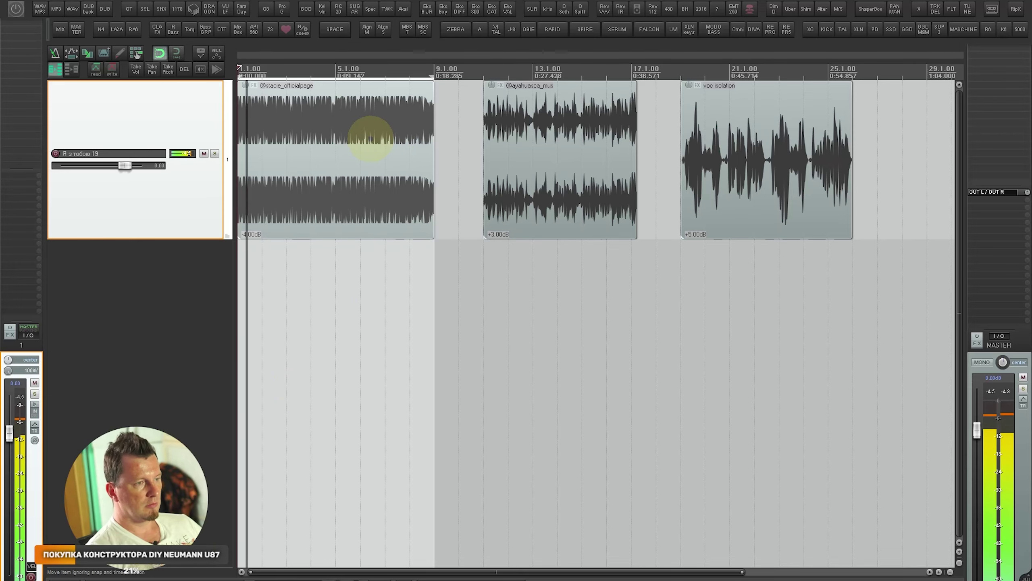
{"action": "scroll", "coordinate": [392, 220], "scroll_direction": "up", "scroll_amount": 3}
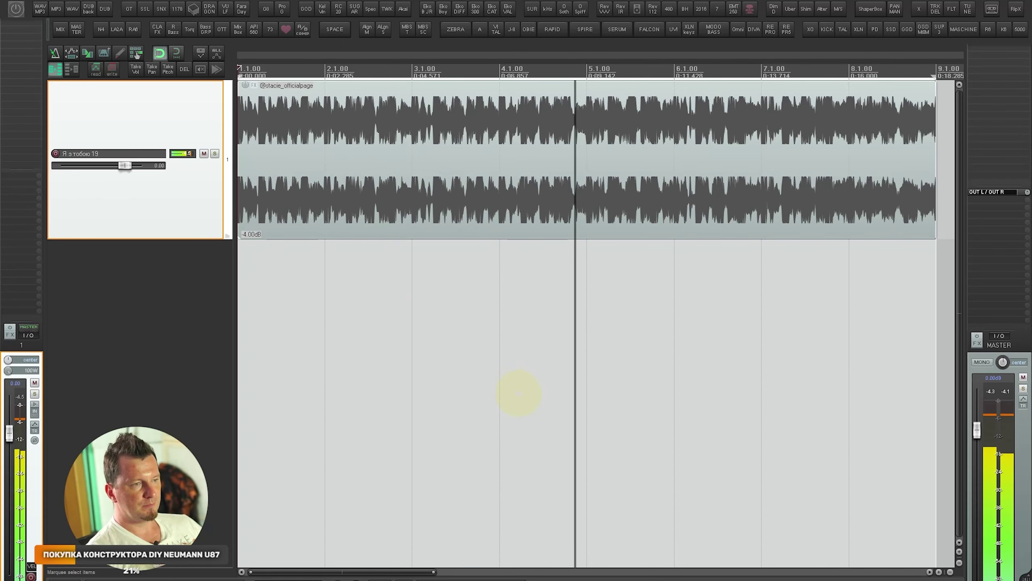
{"action": "key", "text": "space"}
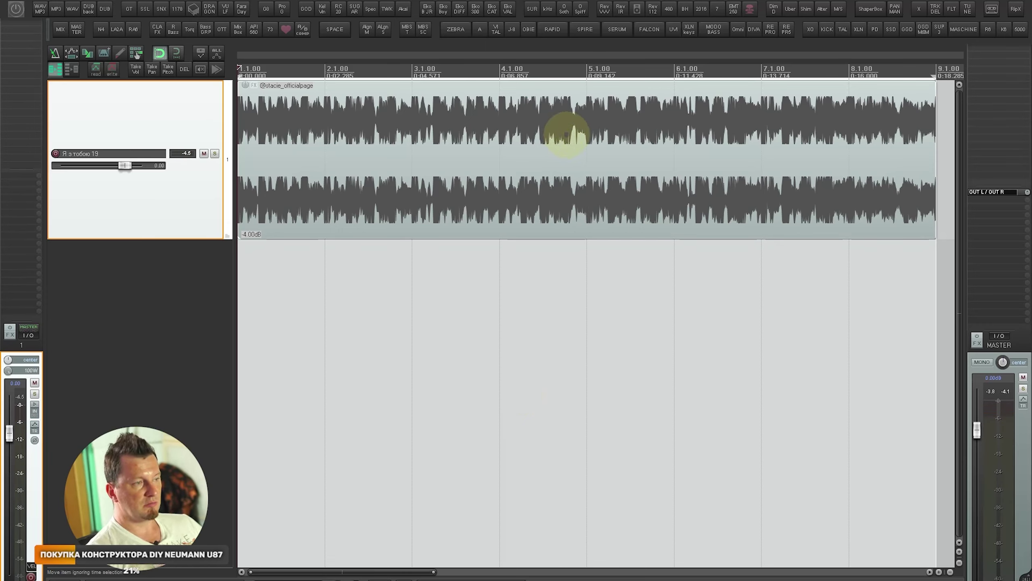
- Open the first clip in RipX and rip it as a full mix at highest quality, extracting voice, bass, drums and other sounds
{"action": "right_click", "coordinate": [567, 136]}
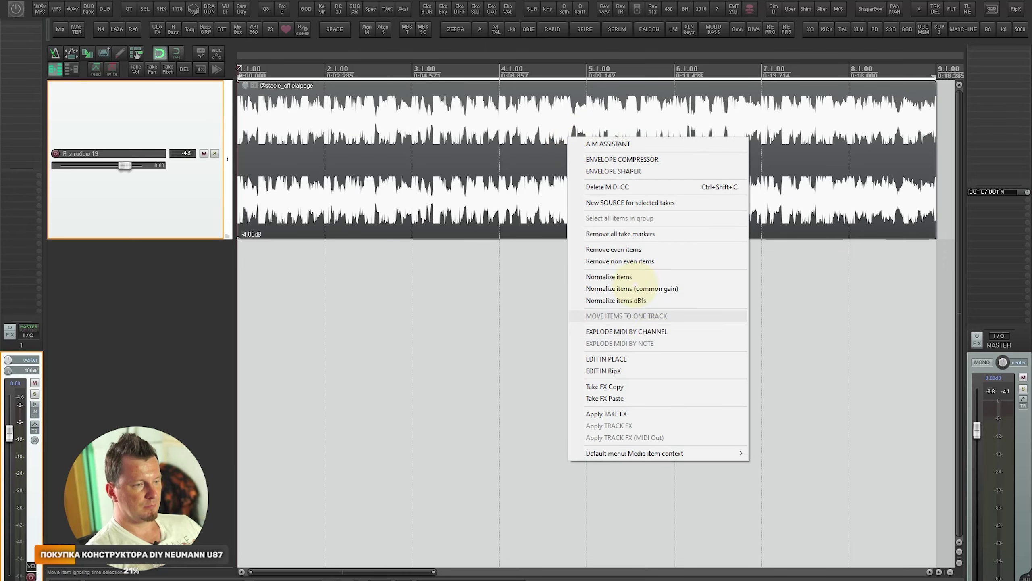
{"action": "left_click", "coordinate": [646, 371]}
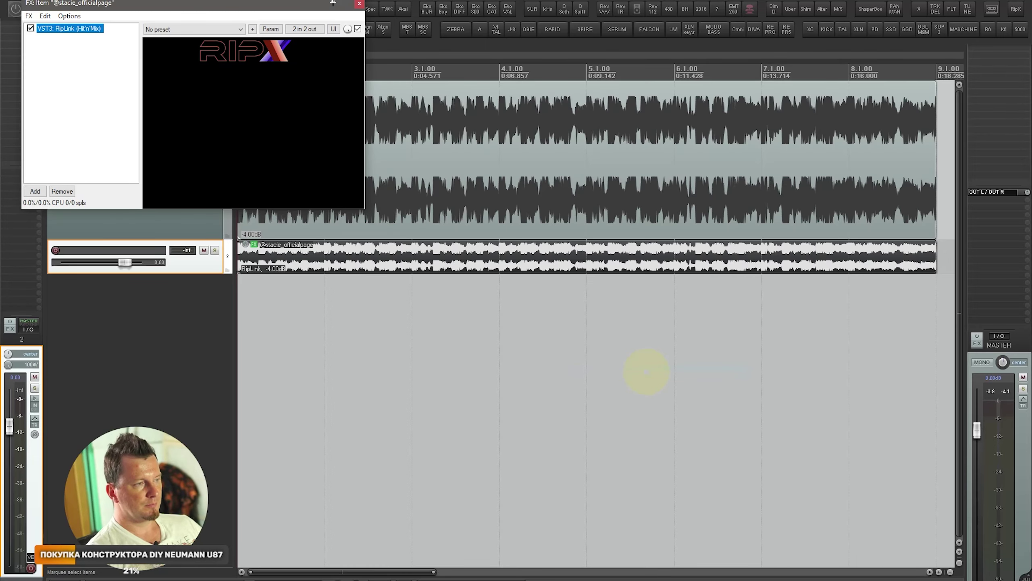
{"action": "left_click", "coordinate": [269, 53]}
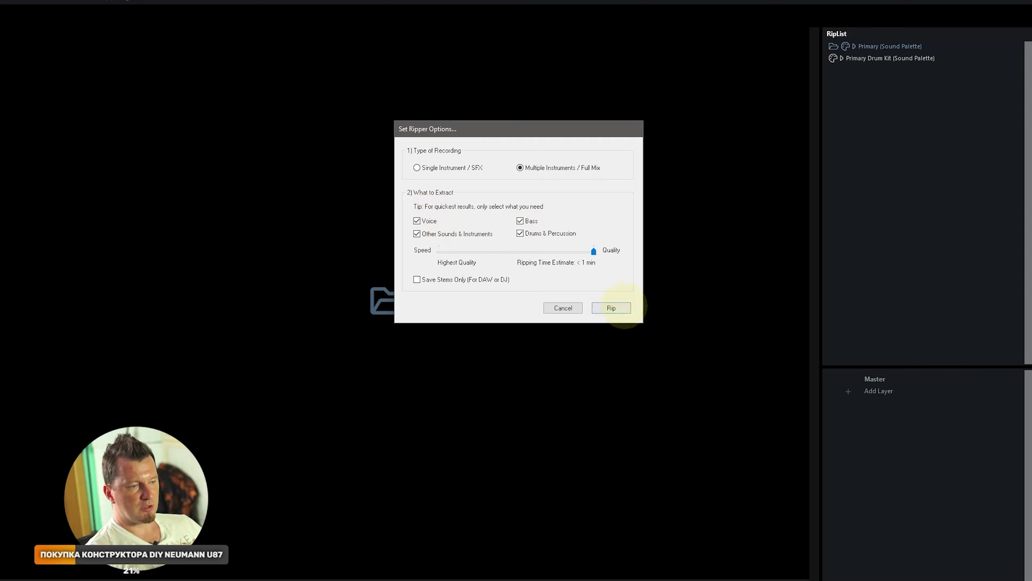
{"action": "left_click", "coordinate": [616, 308]}
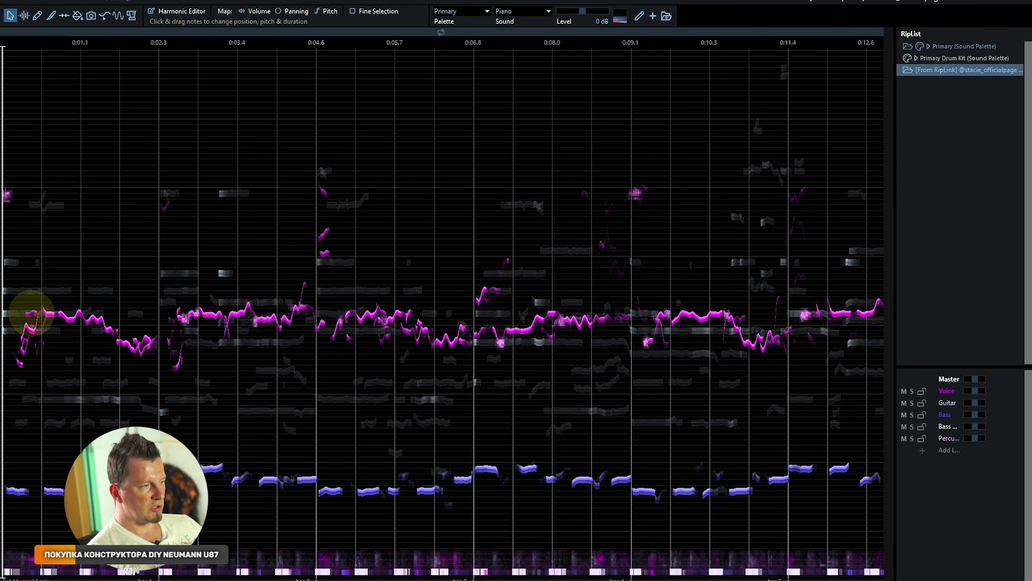
- Select all notes of the Voice layer and set the clip's musical scale
{"action": "mouse_move", "coordinate": [928, 389]}
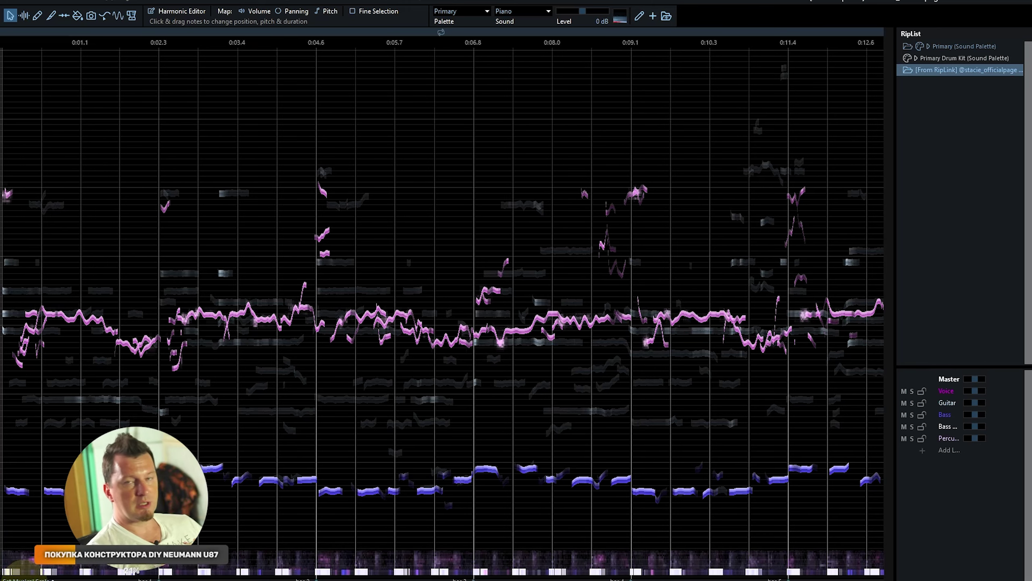
{"action": "key", "text": "ctrl+a"}
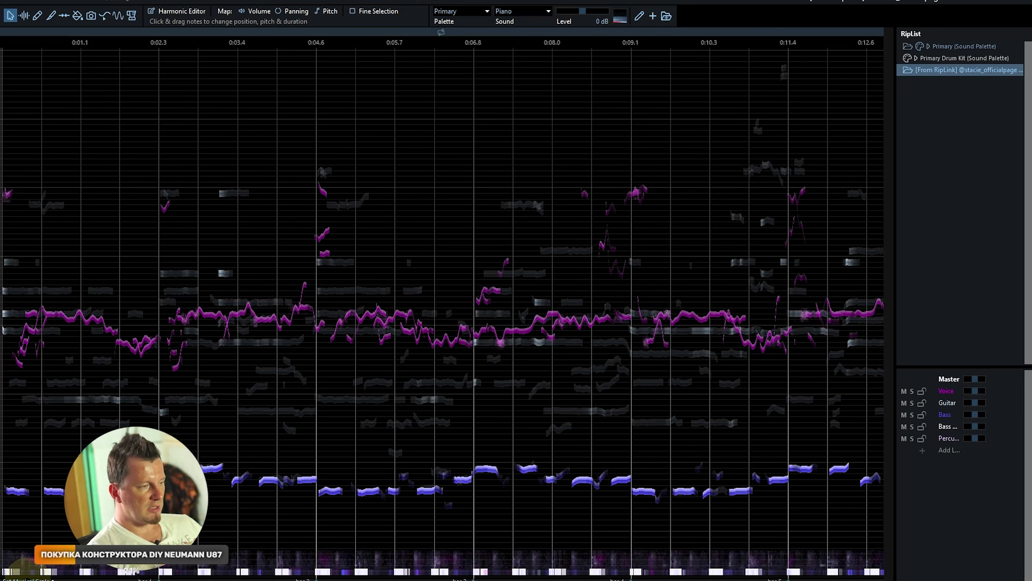
{"action": "left_click", "coordinate": [22, 577]}
{"action": "left_click", "coordinate": [25, 565]}
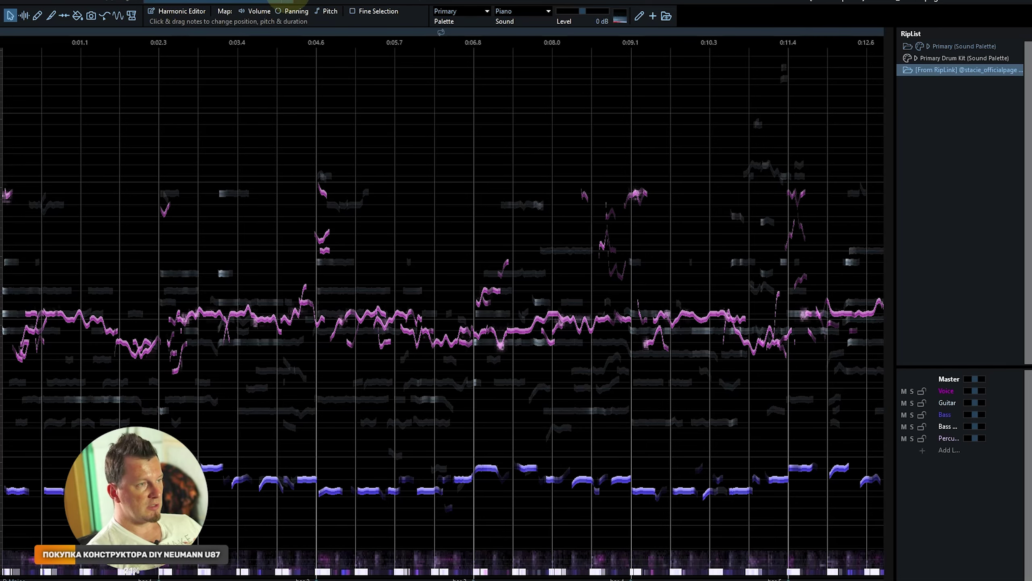
- Try Quantize Pitch and a reduced amount of Flatten Pitch on the Voice notes, and play the result
{"action": "left_click", "coordinate": [292, 2]}
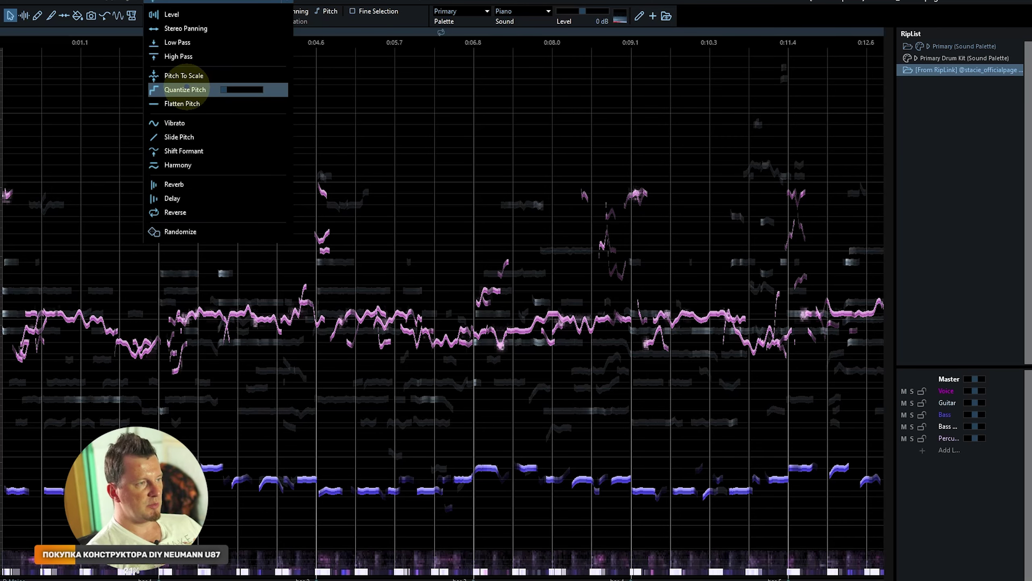
{"action": "left_click", "coordinate": [185, 89]}
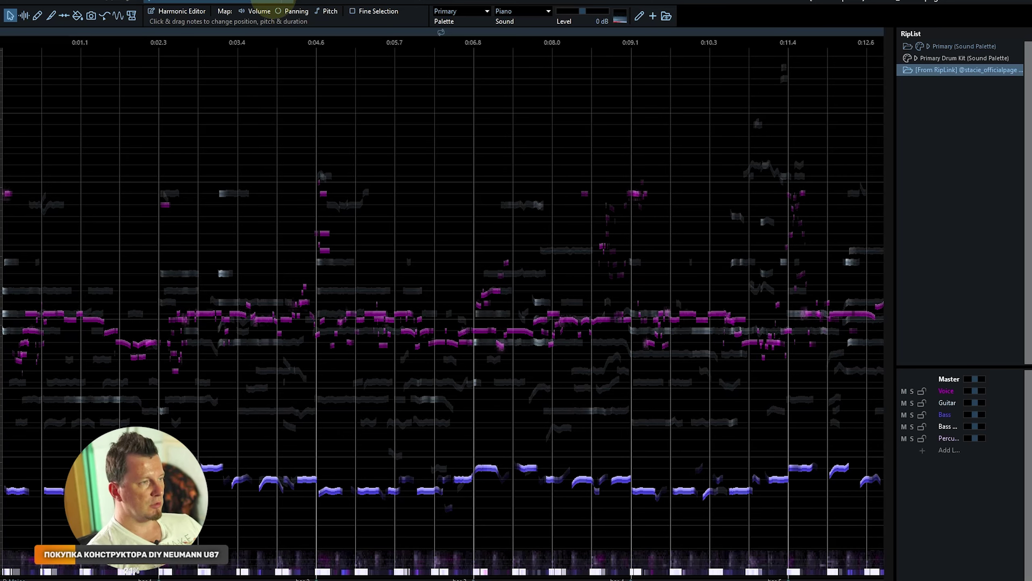
{"action": "left_click", "coordinate": [272, 3]}
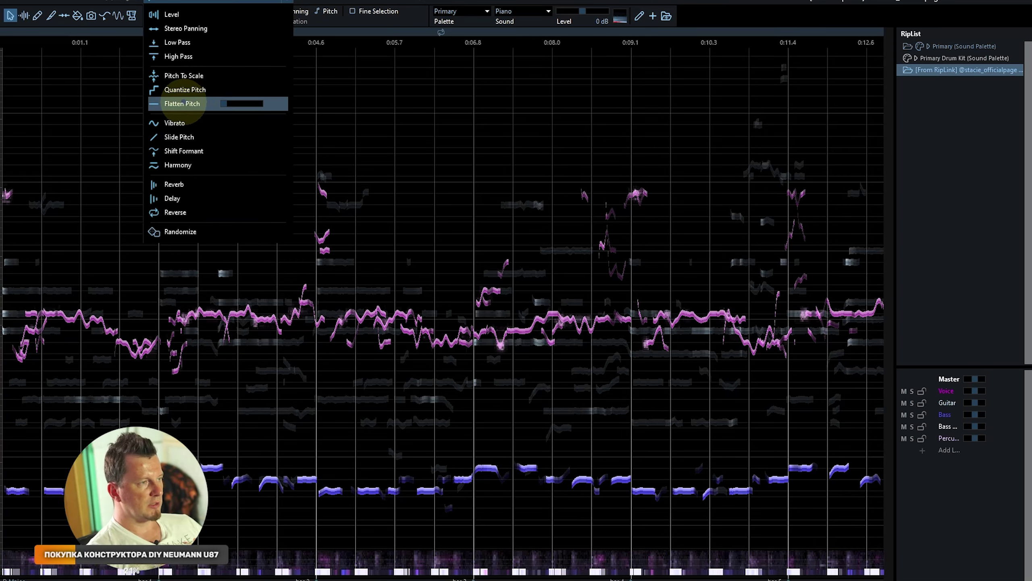
{"action": "left_click", "coordinate": [182, 103]}
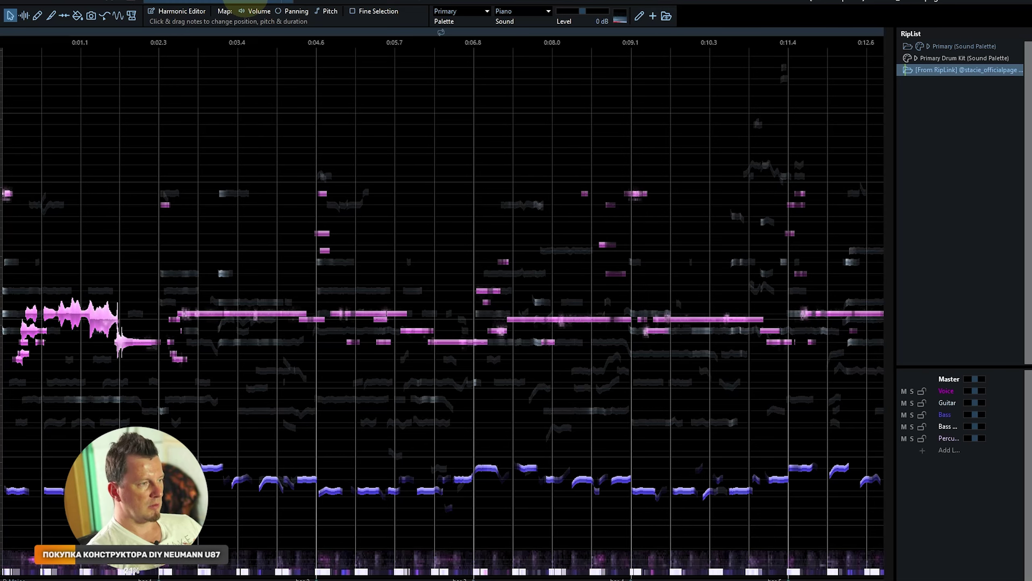
{"action": "mouse_move", "coordinate": [246, 1]}
{"action": "left_mouse_down"}
{"action": "mouse_move", "coordinate": [202, 1]}
{"action": "mouse_move", "coordinate": [235, 1]}
{"action": "left_mouse_up"}
{"action": "key", "text": "space"}
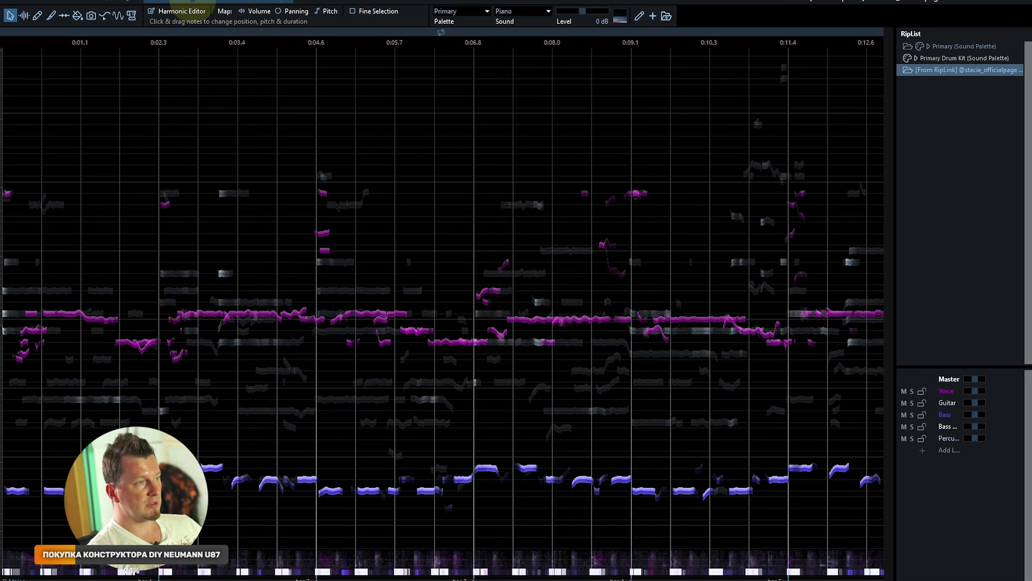
- Undo the pitch flattening on the Voice notes and play the opening vocal phrase from the start
{"action": "key", "text": "ctrl+z"}
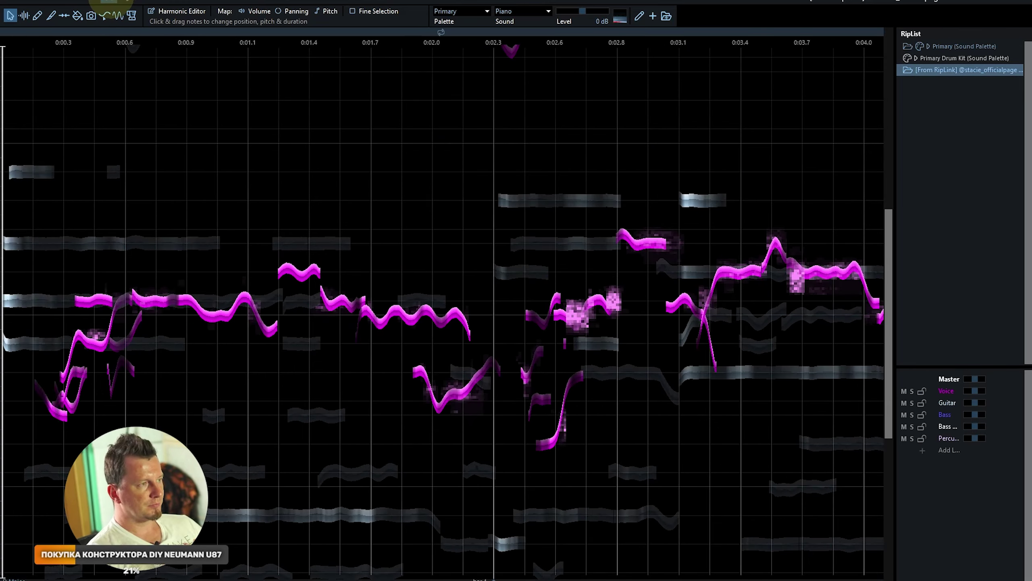
{"action": "key", "text": "space"}
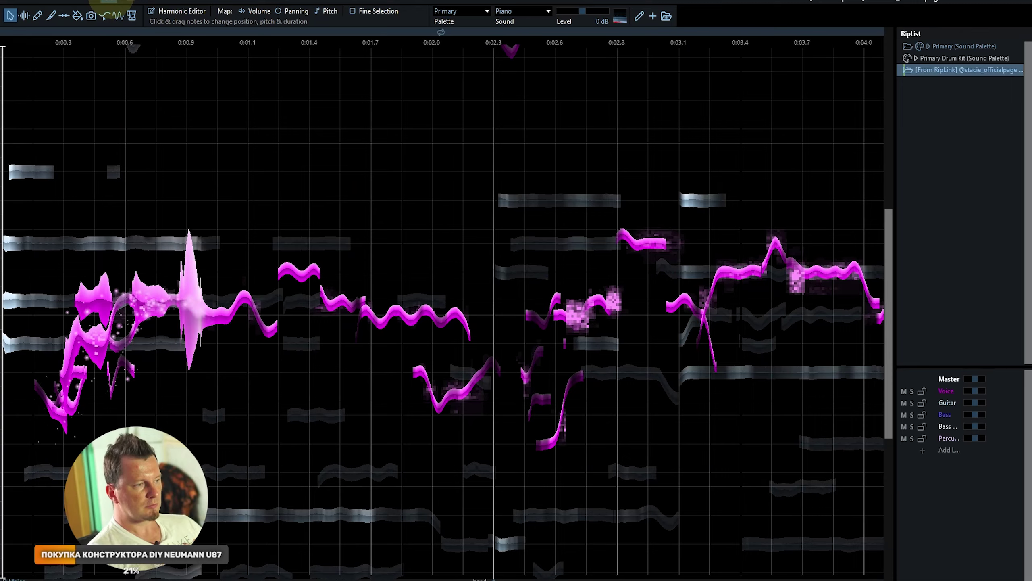